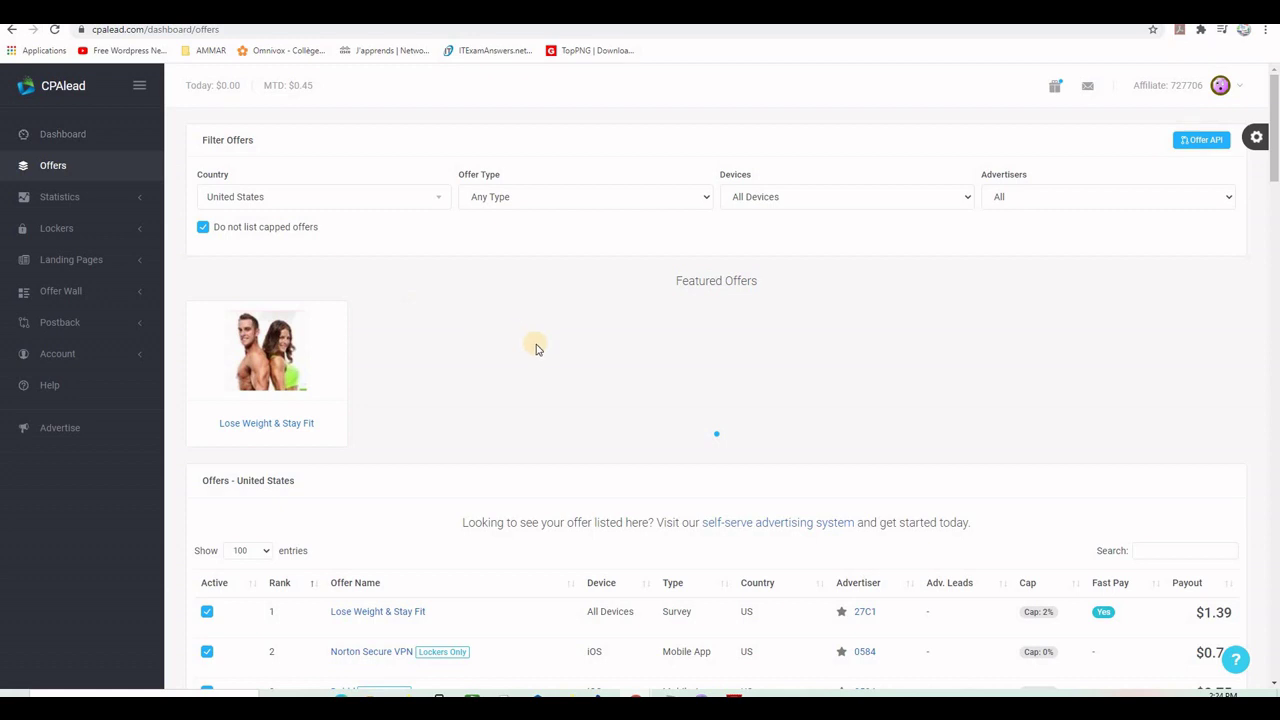
Examine the United States offers list, comparing the offers' devices, types, caps and payouts.
{"action": "scroll", "coordinate": [535, 350], "scroll_direction": "down", "scroll_amount": 3}
{"action": "scroll", "coordinate": [535, 350], "scroll_direction": "down", "scroll_amount": 1}
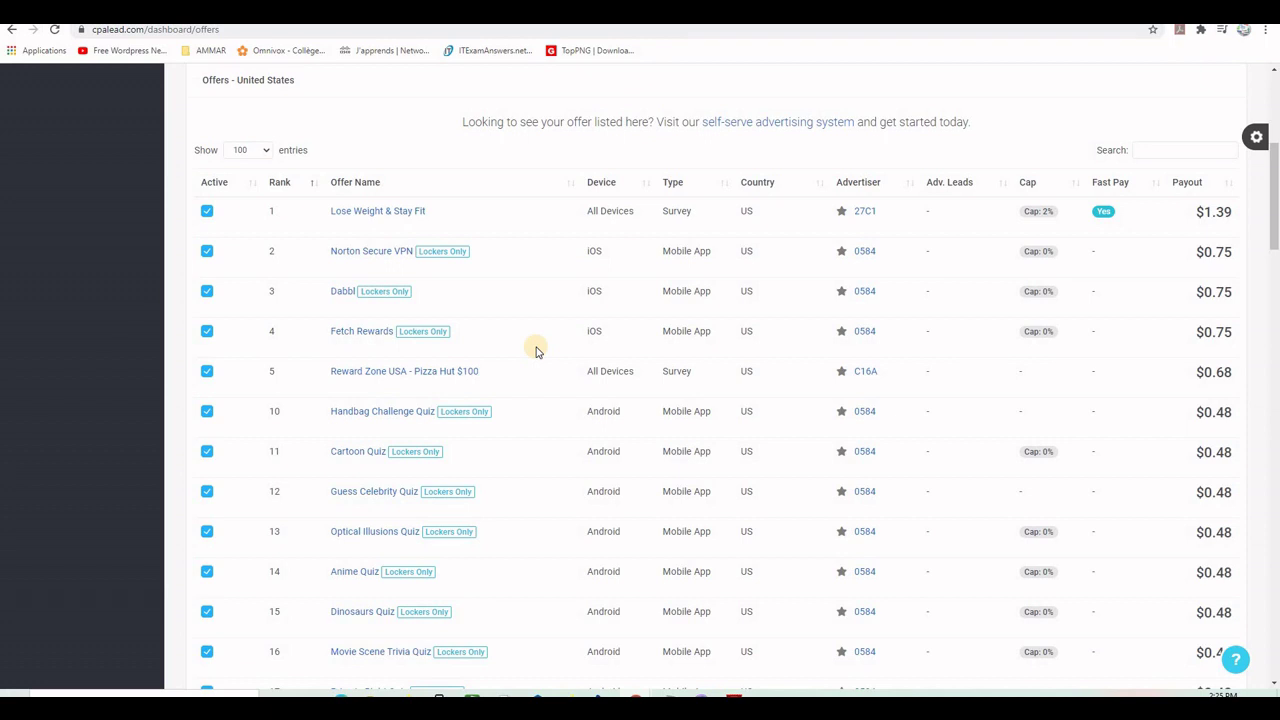
{"action": "scroll", "coordinate": [677, 423], "scroll_direction": "up", "scroll_amount": 3}
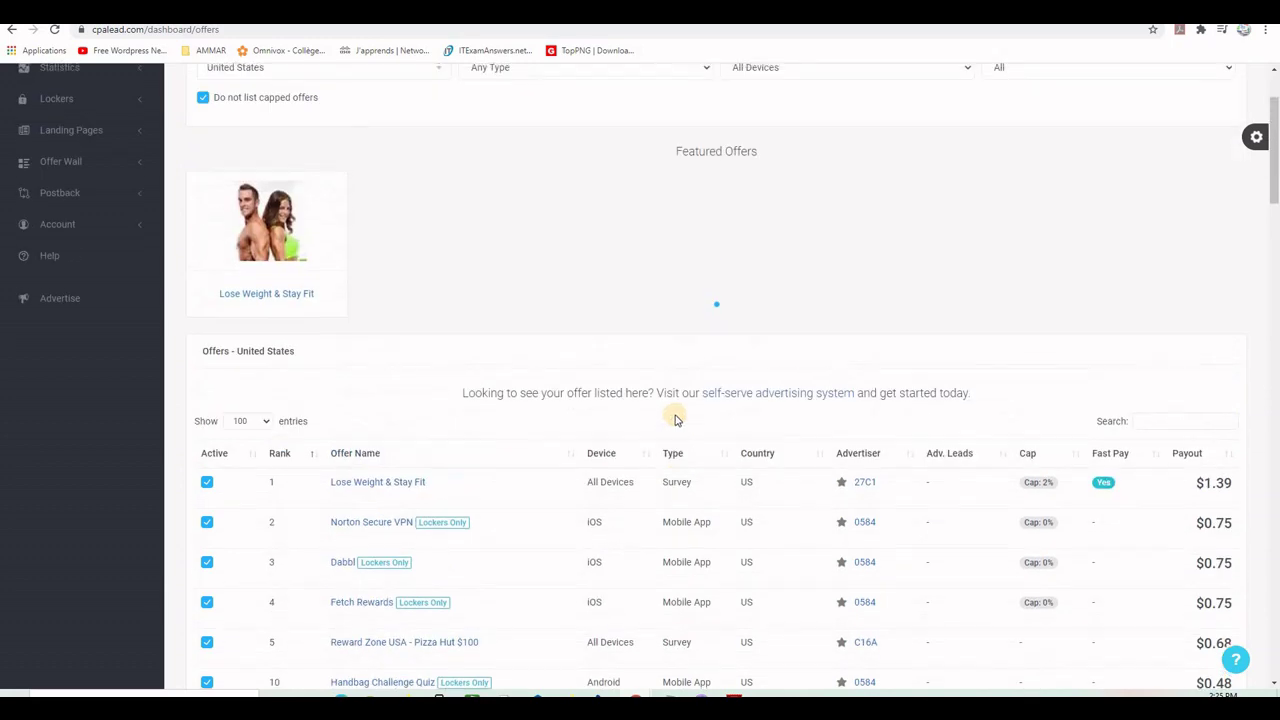
{"action": "scroll", "coordinate": [629, 392], "scroll_direction": "down", "scroll_amount": 2}
{"action": "scroll", "coordinate": [560, 340], "scroll_direction": "up", "scroll_amount": 4}
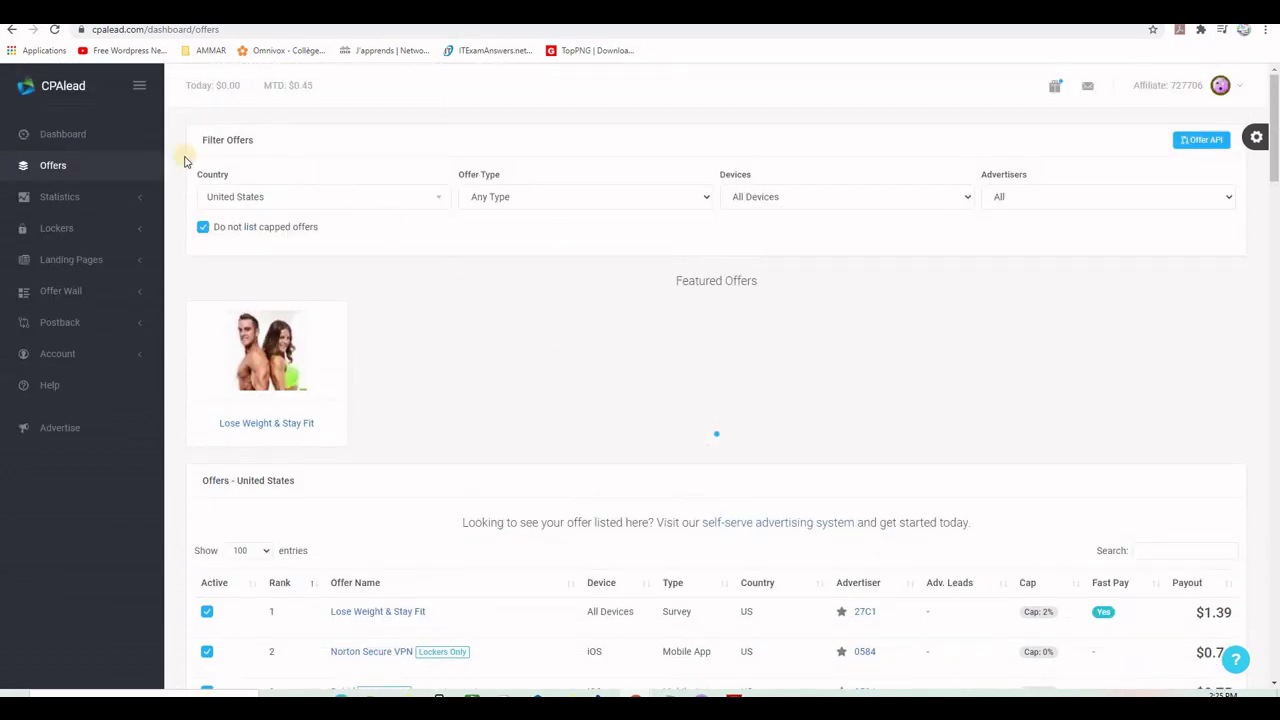
{"action": "left_click", "coordinate": [49, 168]}
{"action": "scroll", "coordinate": [634, 420], "scroll_direction": "down", "scroll_amount": 4}
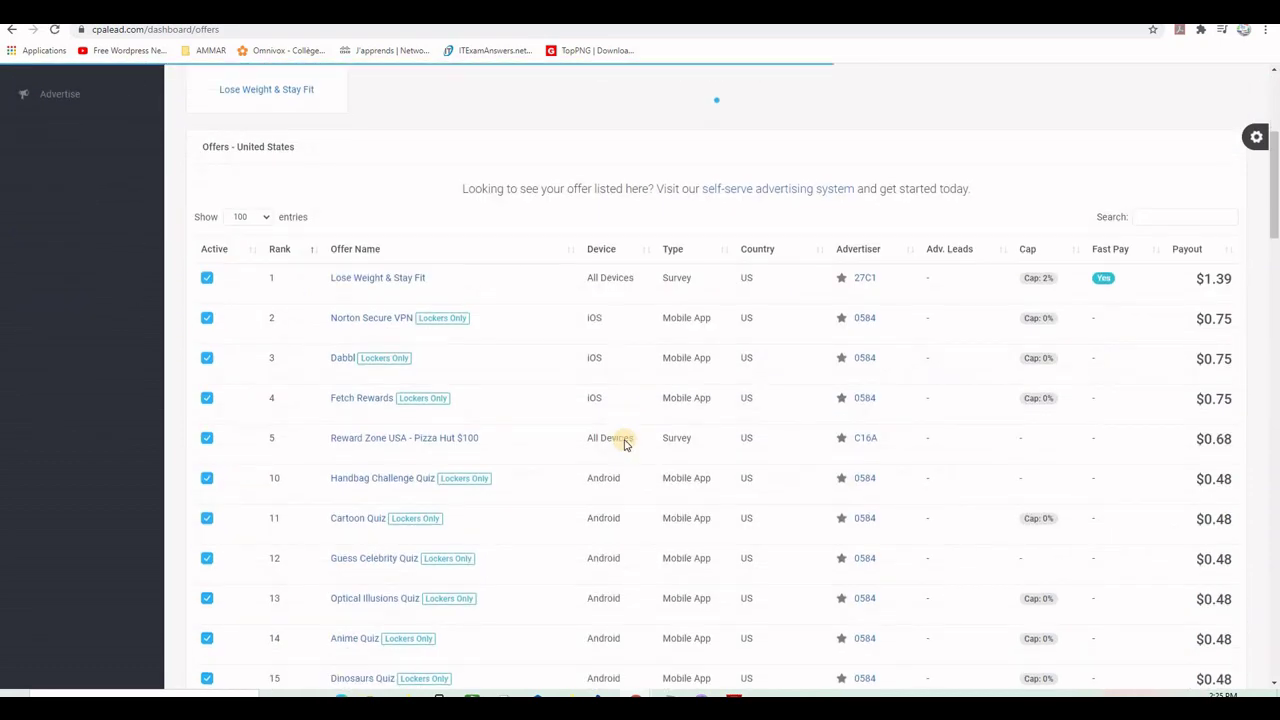
Sort the United States offers by payout from highest to lowest and review the best-paying ones.
{"action": "scroll", "coordinate": [500, 378], "scroll_direction": "up", "scroll_amount": 1}
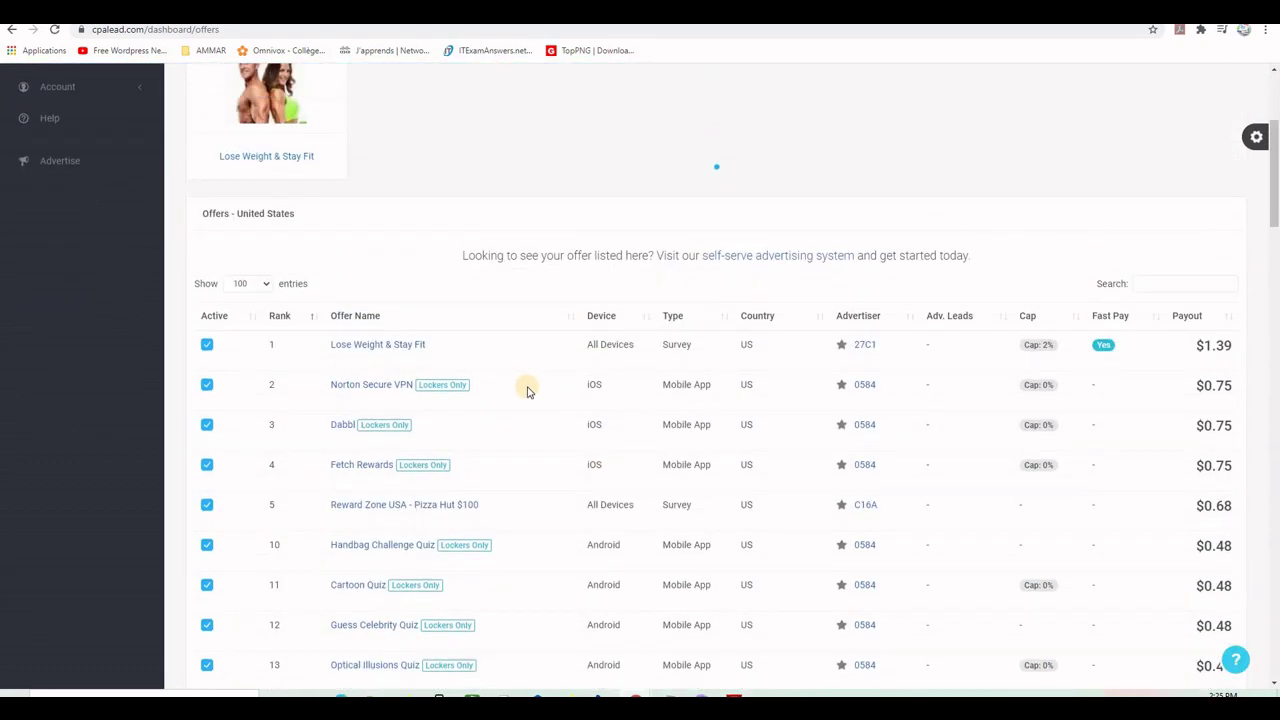
{"action": "left_click", "coordinate": [1190, 318]}
{"action": "left_click", "coordinate": [1190, 318]}
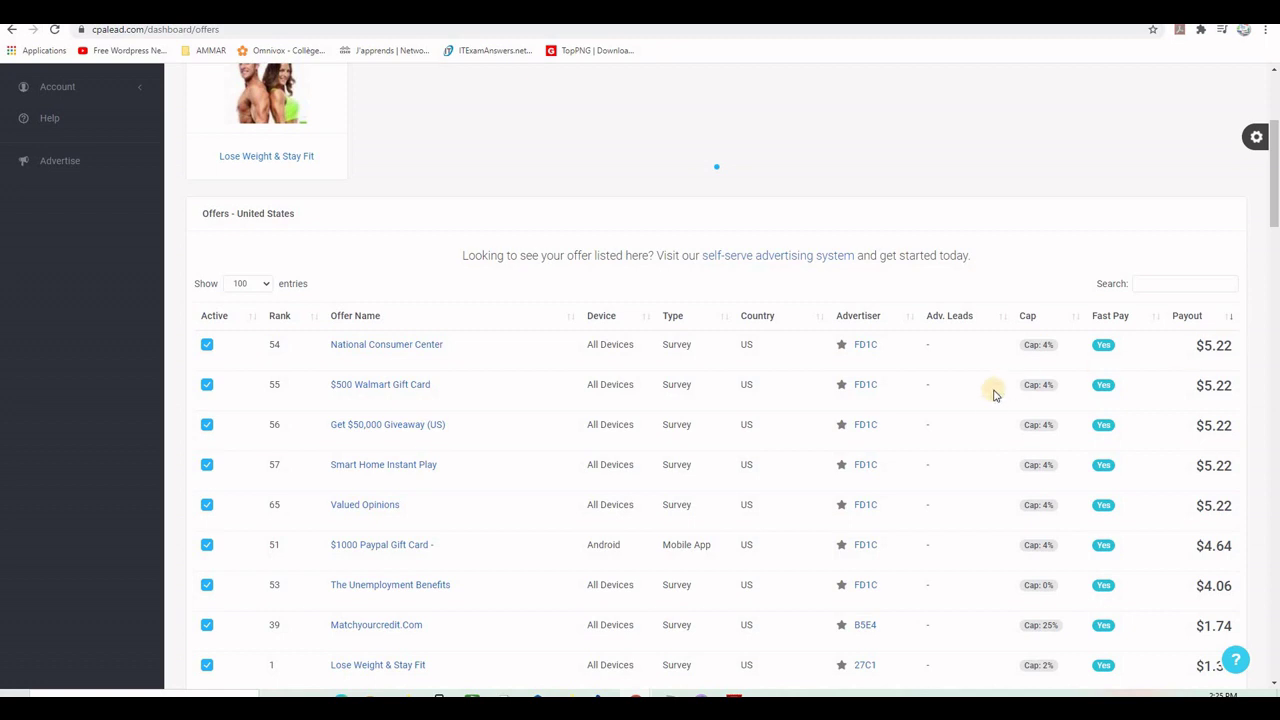
{"action": "scroll", "coordinate": [991, 390], "scroll_direction": "down", "scroll_amount": 3}
{"action": "scroll", "coordinate": [1175, 349], "scroll_direction": "down", "scroll_amount": 2}
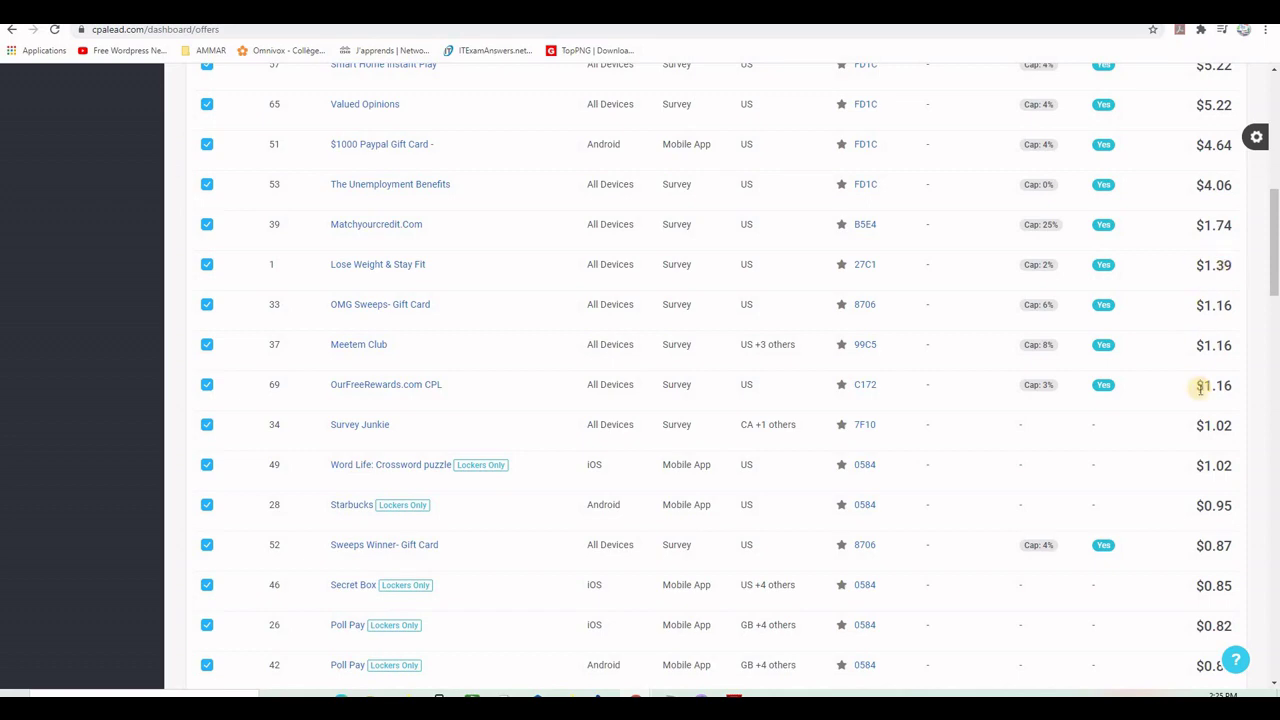
{"action": "scroll", "coordinate": [1114, 455], "scroll_direction": "up", "scroll_amount": 7}
{"action": "scroll", "coordinate": [1114, 450], "scroll_direction": "down", "scroll_amount": 3}
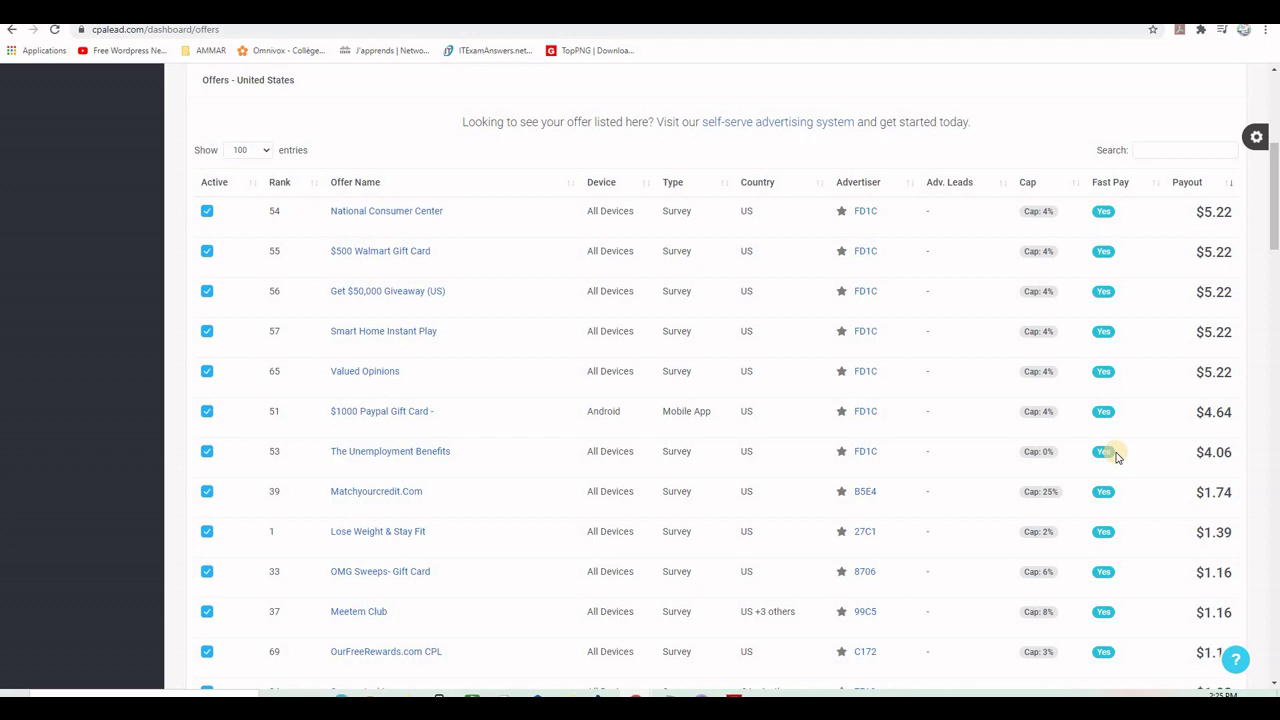
{"action": "scroll", "coordinate": [938, 465], "scroll_direction": "down", "scroll_amount": 2}
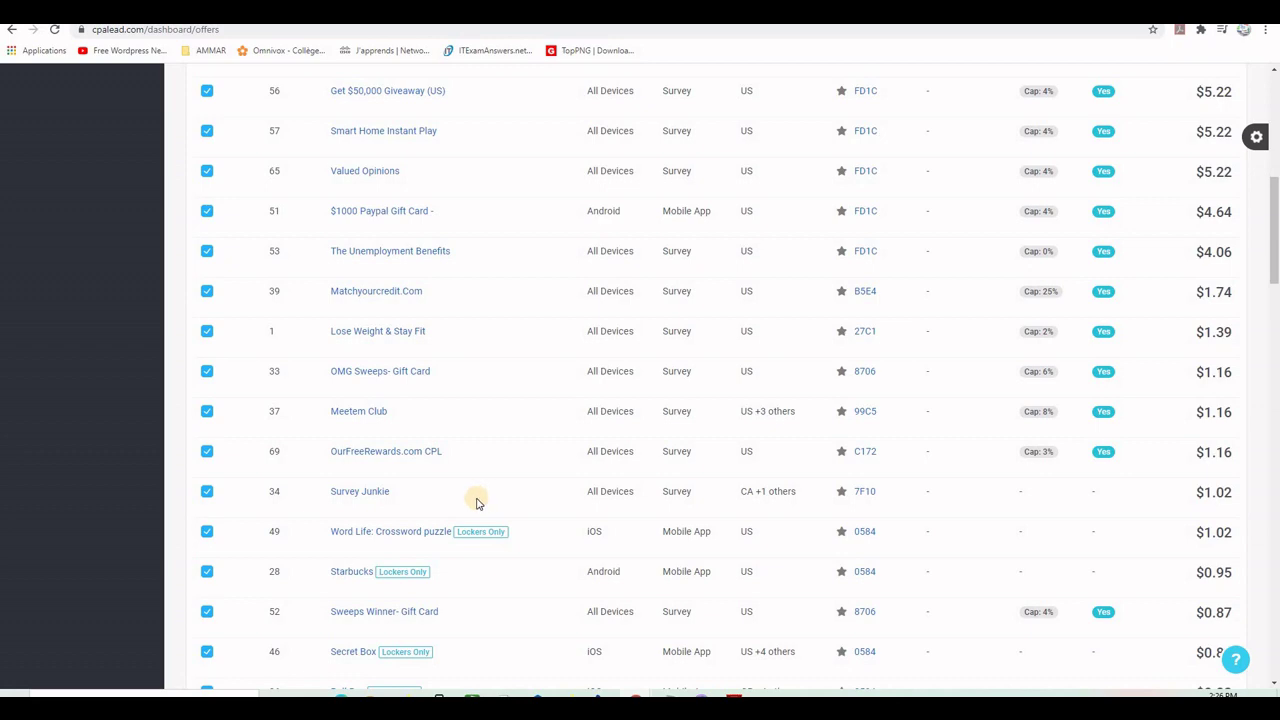
Open the Survey Junkie offer details, preview its landing page, check its payout, and return to the offers list.
{"action": "left_click", "coordinate": [366, 494]}
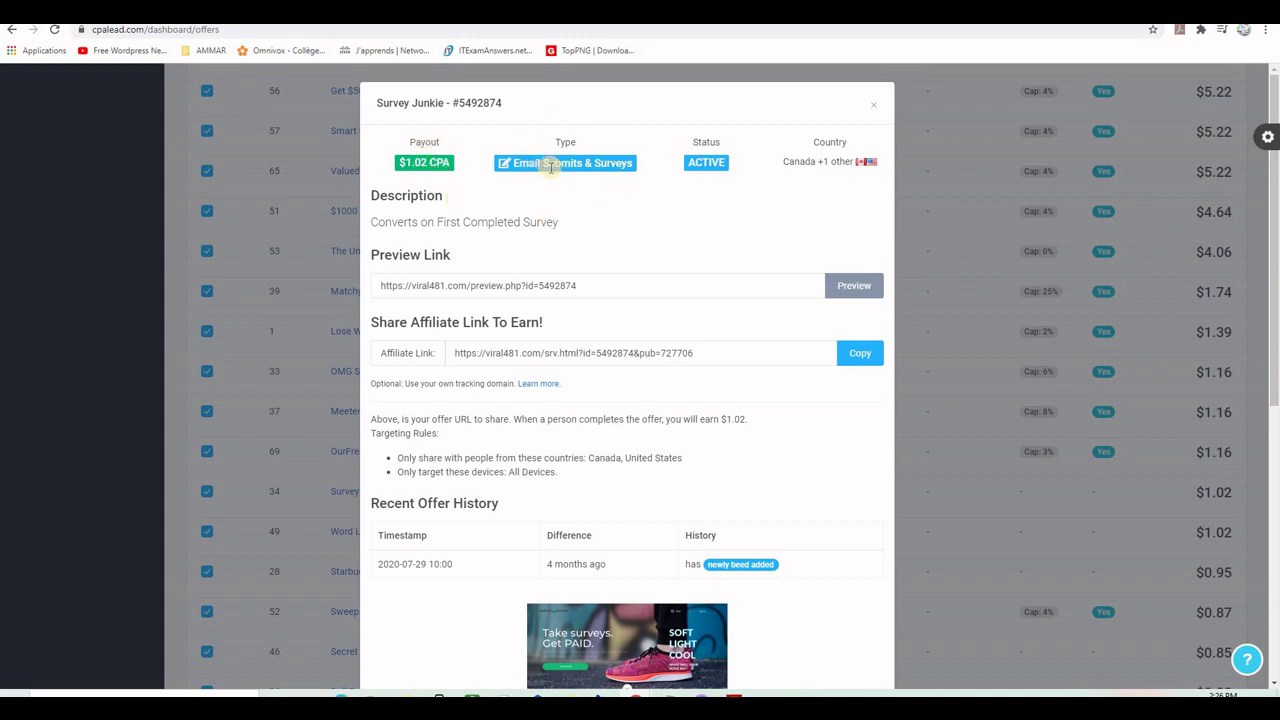
{"action": "left_click", "coordinate": [848, 287]}
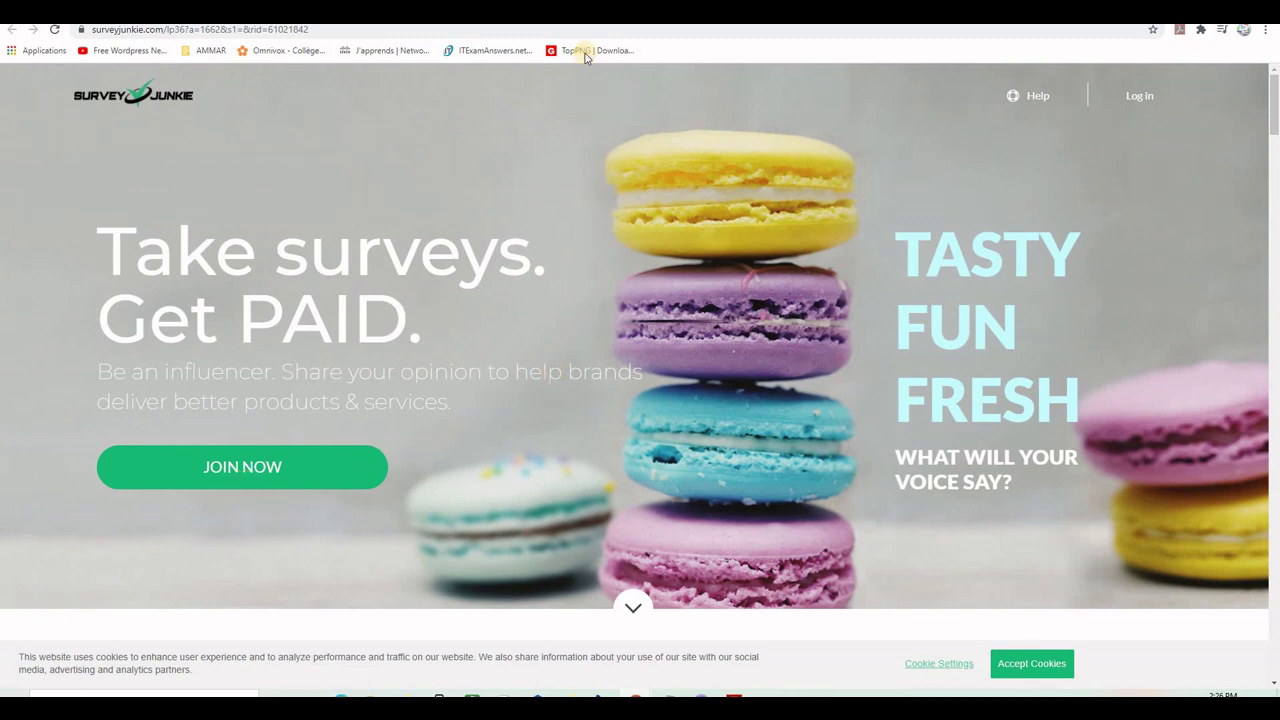
{"action": "left_click", "coordinate": [582, 12]}
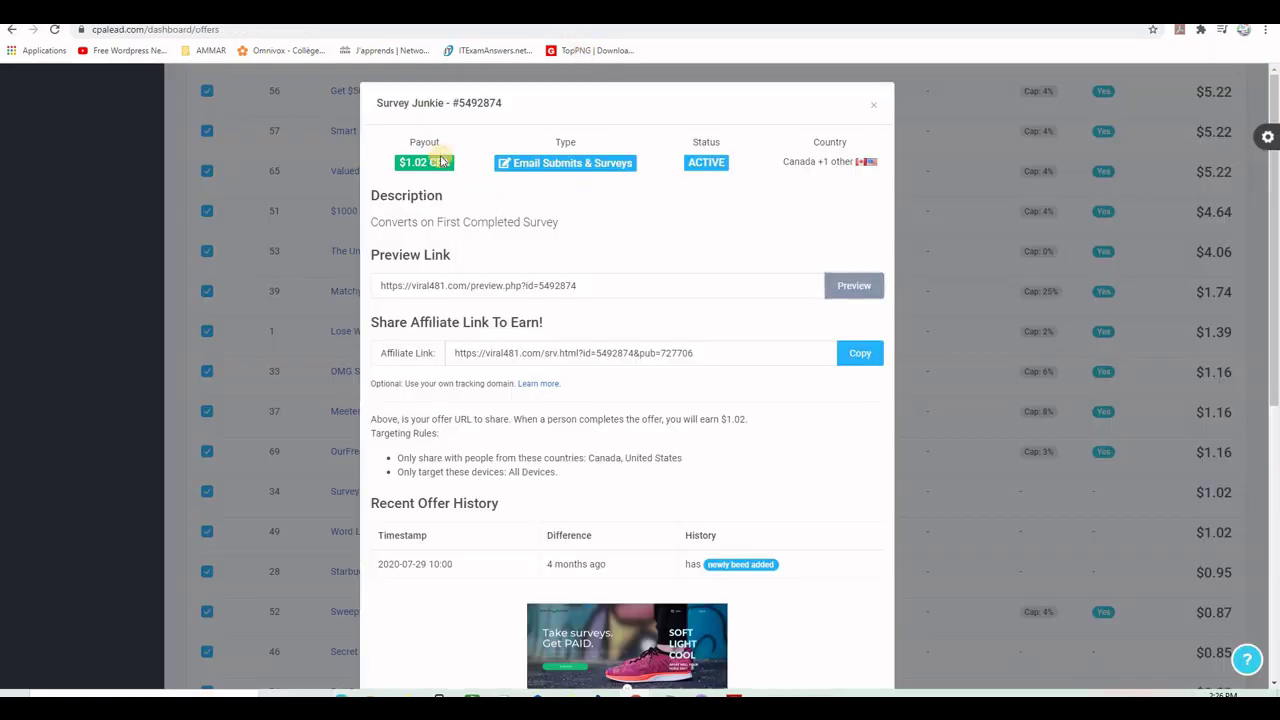
{"action": "left_click_drag", "start_coordinate": [462, 170], "coordinate": [397, 162]}
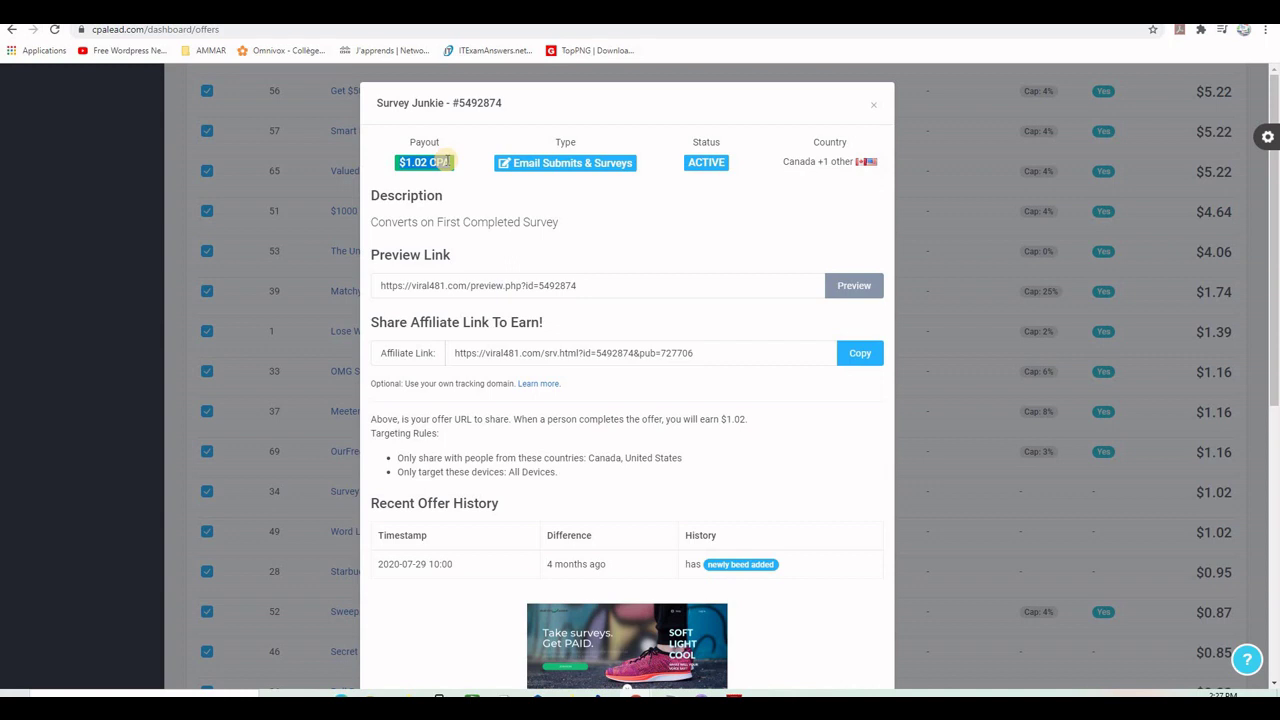
{"action": "key", "text": "F5"}
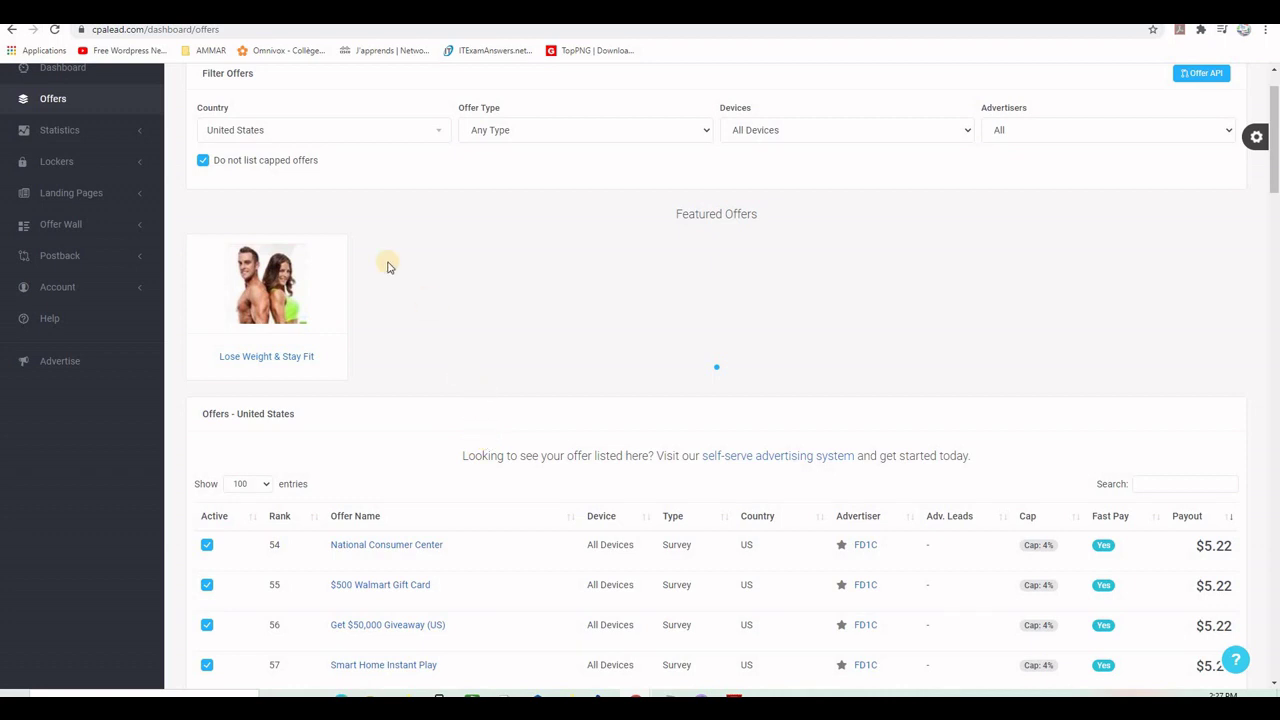
Look at the locker options, and open the collection of pre-made landing pages.
{"action": "left_click", "coordinate": [67, 167]}
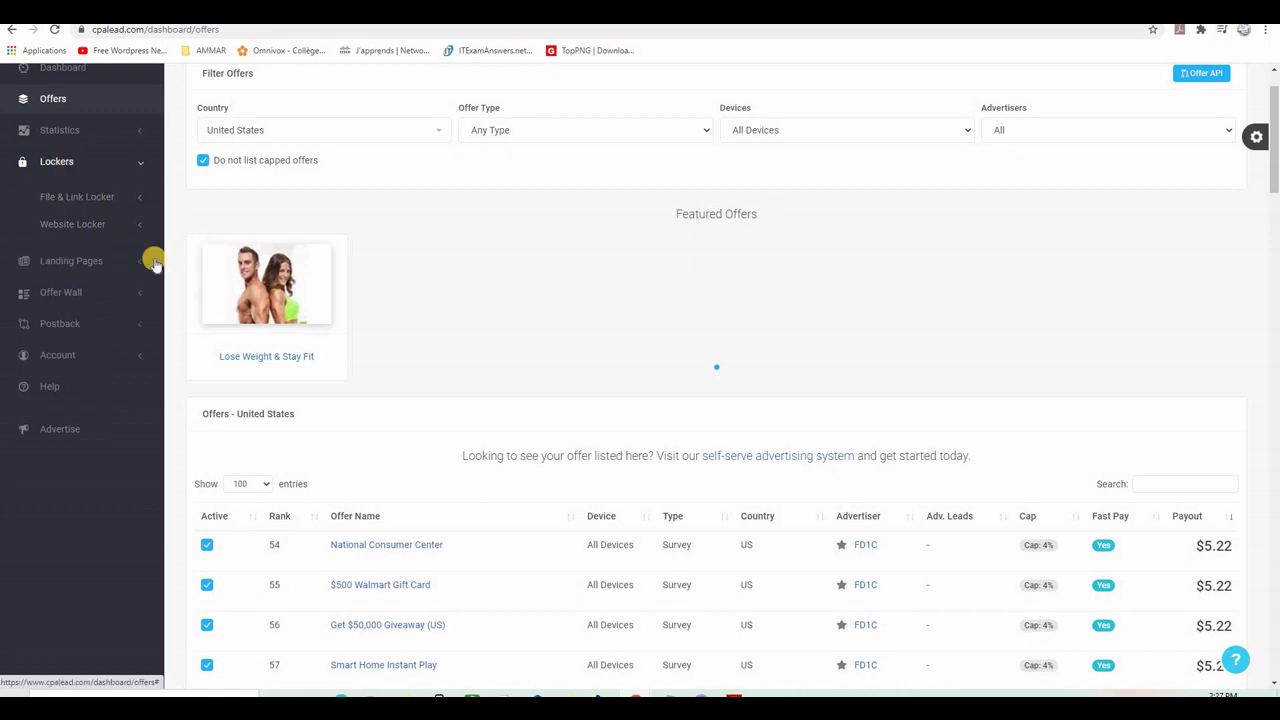
{"action": "left_click", "coordinate": [72, 262]}
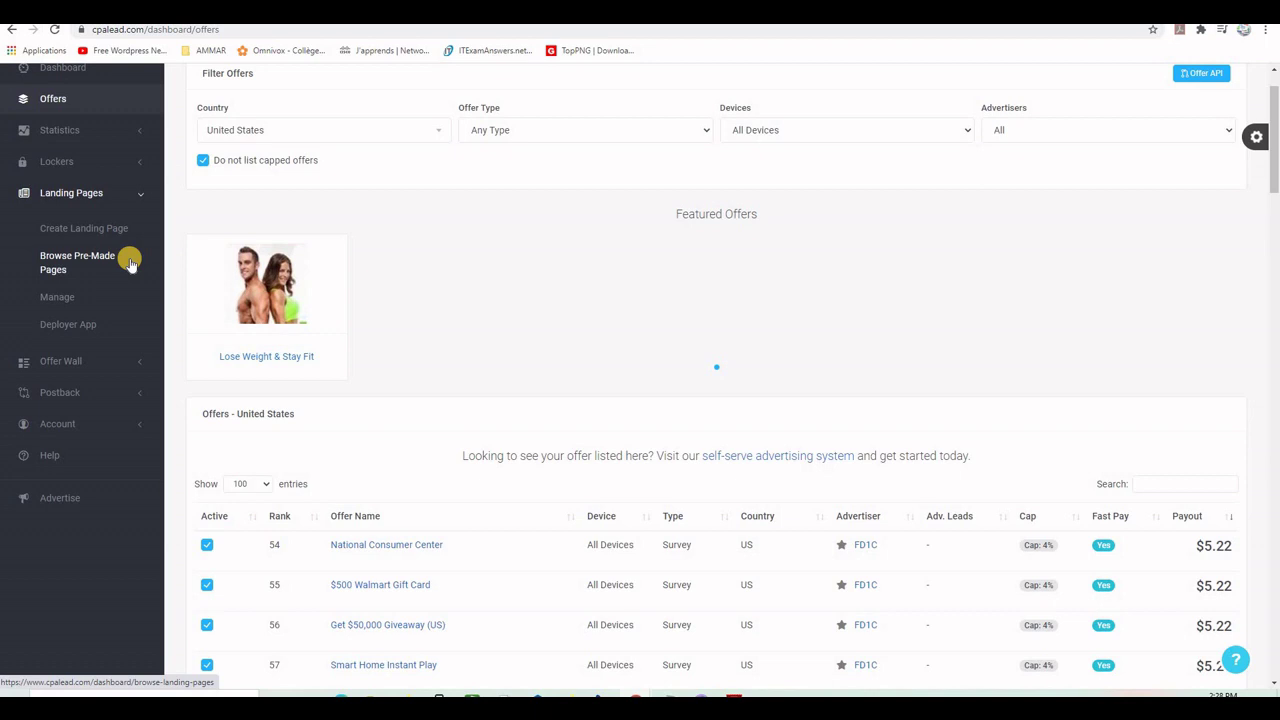
{"action": "left_click", "coordinate": [73, 261]}
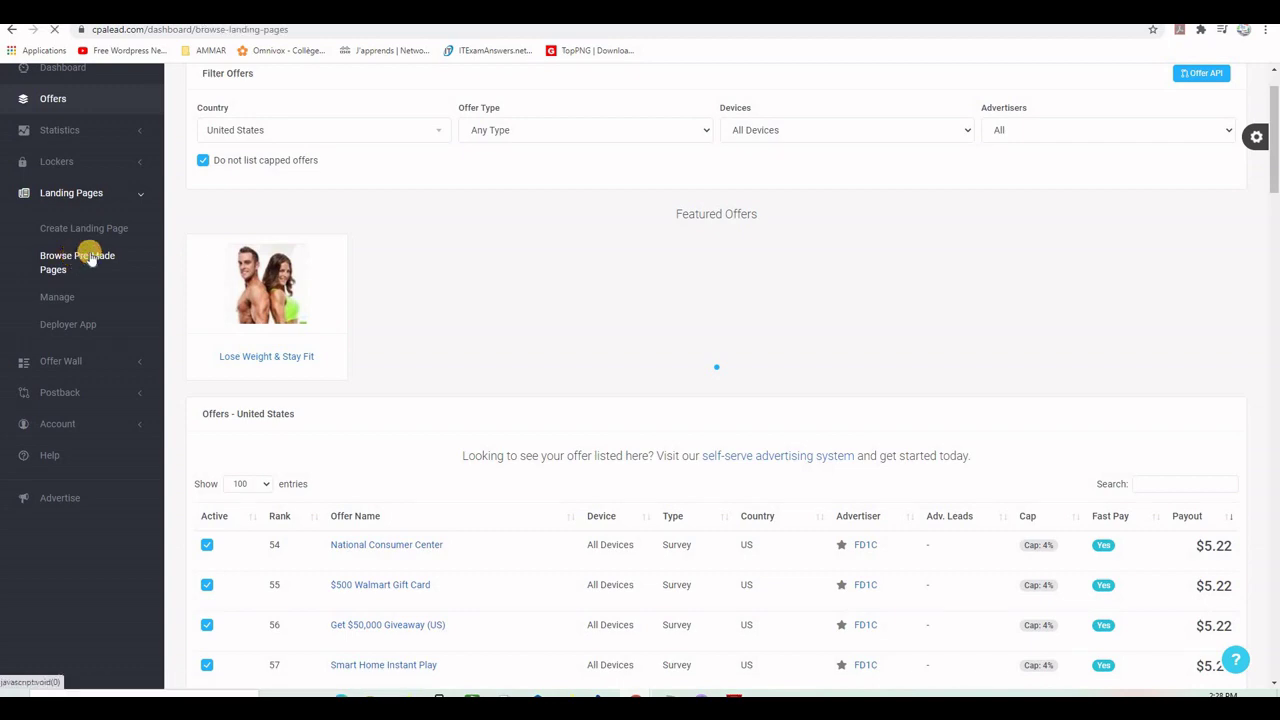
Look through the pre-made landing pages for one to promote, down to the Free MRR offer and FreeGiftCard pages.
{"action": "scroll", "coordinate": [663, 286], "scroll_direction": "down", "scroll_amount": 5}
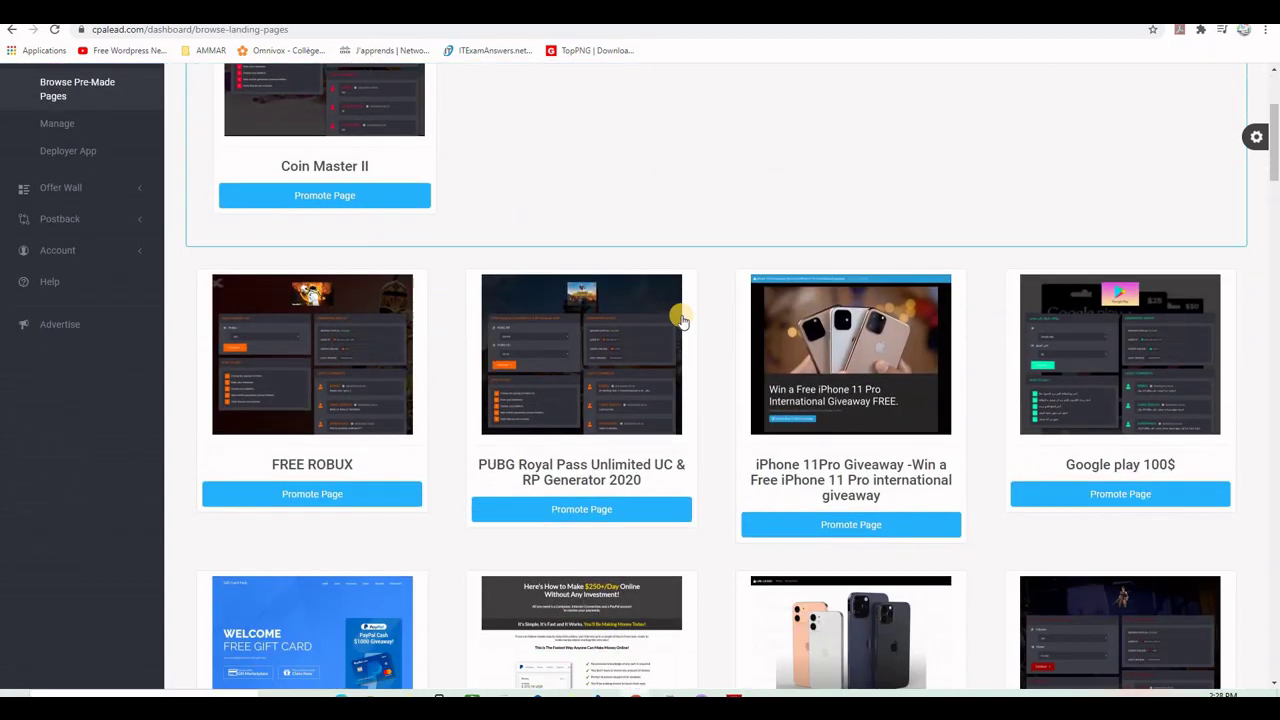
{"action": "scroll", "coordinate": [673, 327], "scroll_direction": "down", "scroll_amount": 6}
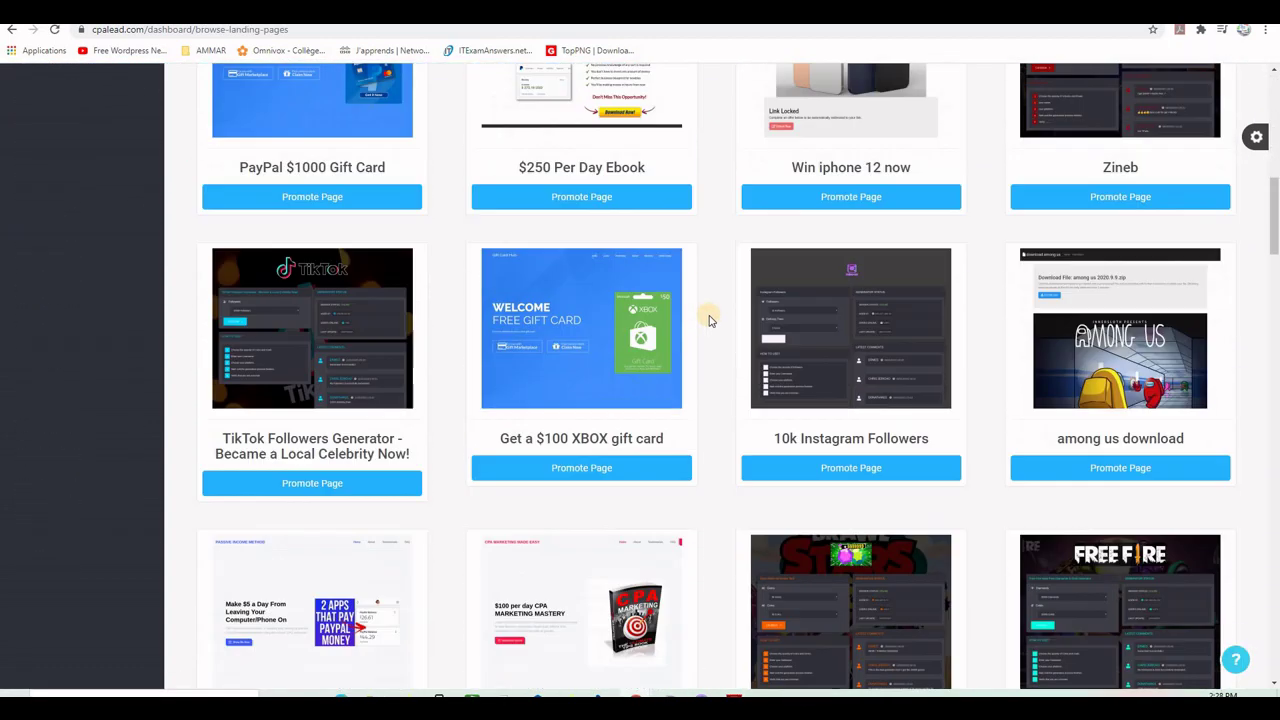
{"action": "scroll", "coordinate": [712, 322], "scroll_direction": "down", "scroll_amount": 7}
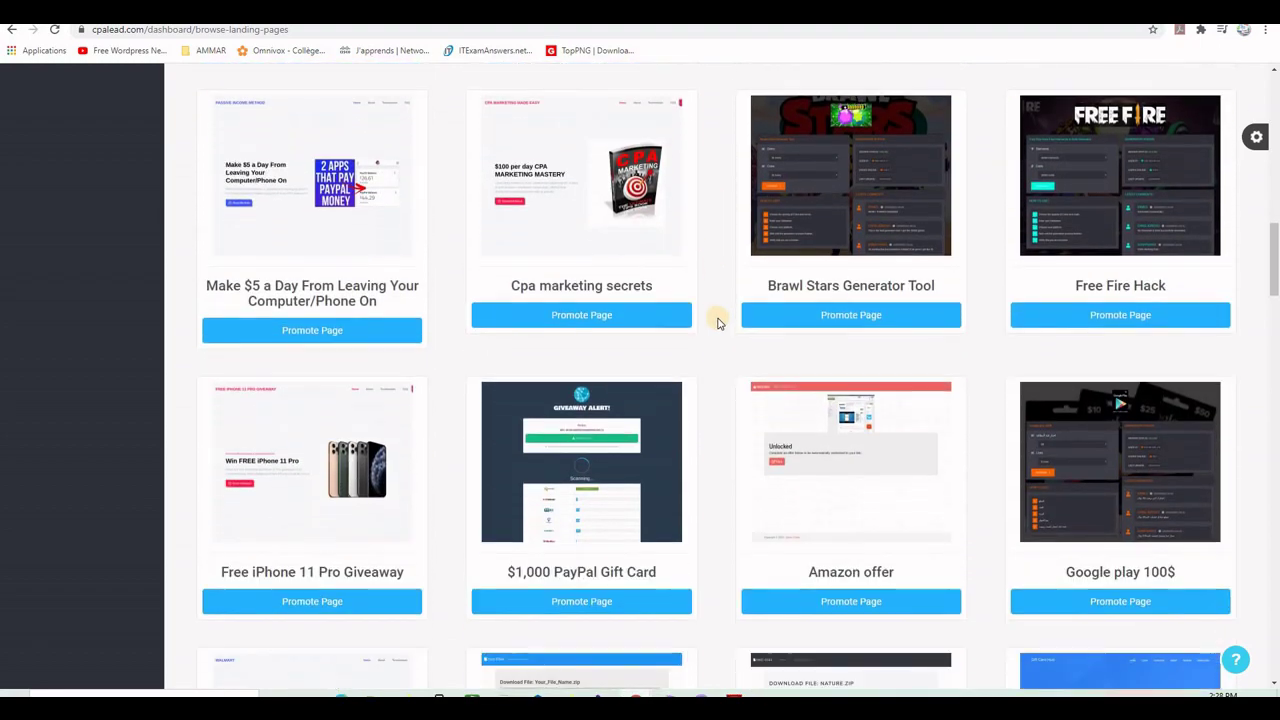
{"action": "scroll", "coordinate": [718, 322], "scroll_direction": "down", "scroll_amount": 2}
{"action": "scroll", "coordinate": [718, 322], "scroll_direction": "up", "scroll_amount": 8}
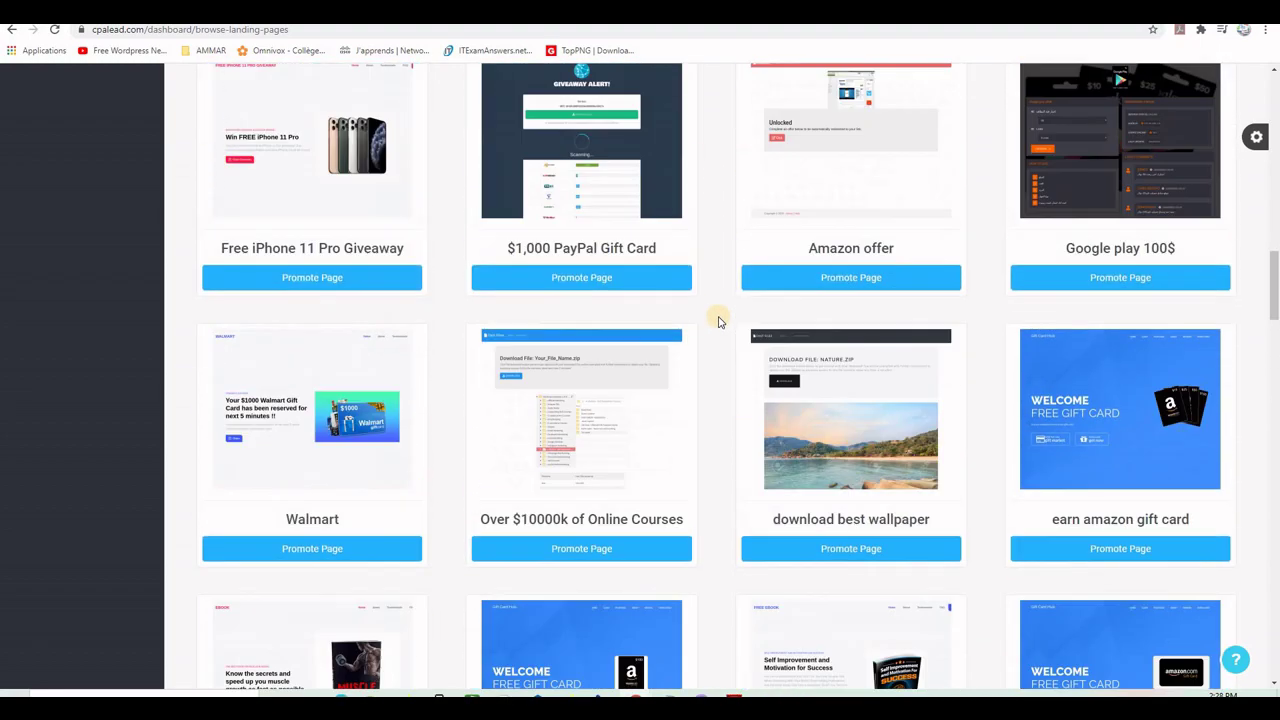
{"action": "scroll", "coordinate": [733, 337], "scroll_direction": "up", "scroll_amount": 3}
{"action": "scroll", "coordinate": [733, 337], "scroll_direction": "down", "scroll_amount": 11}
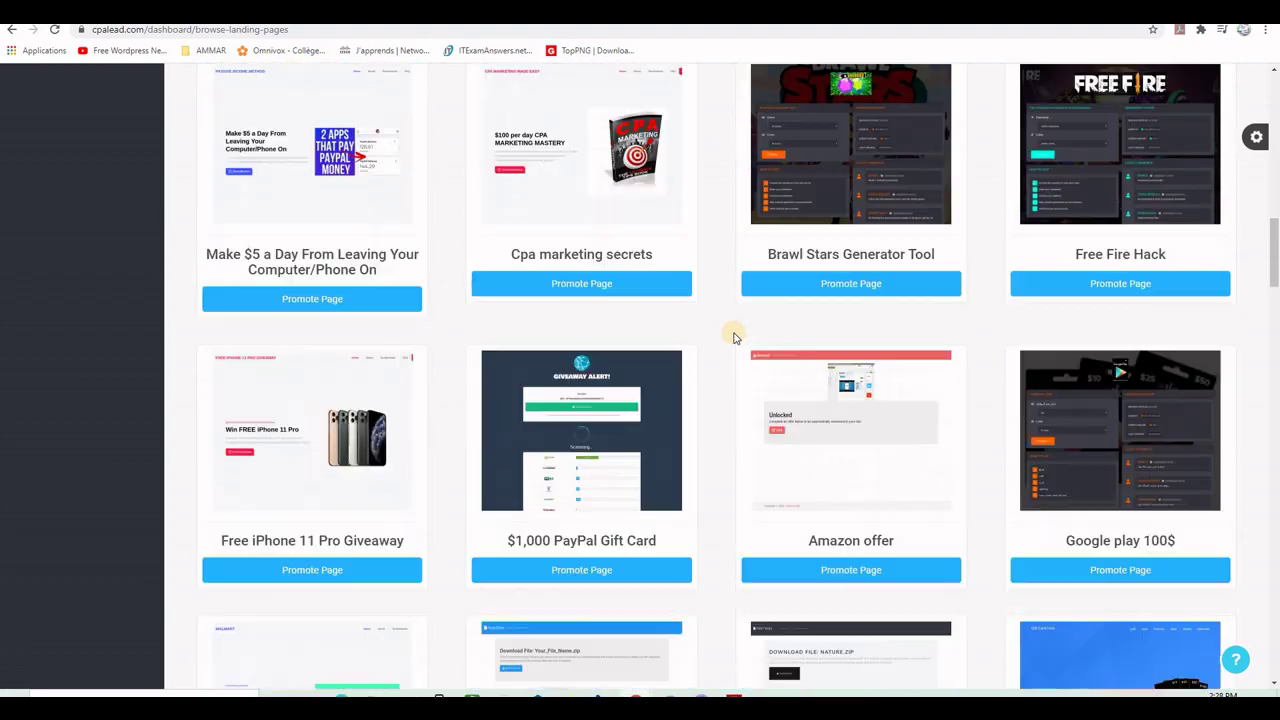
{"action": "scroll", "coordinate": [733, 337], "scroll_direction": "down", "scroll_amount": 8}
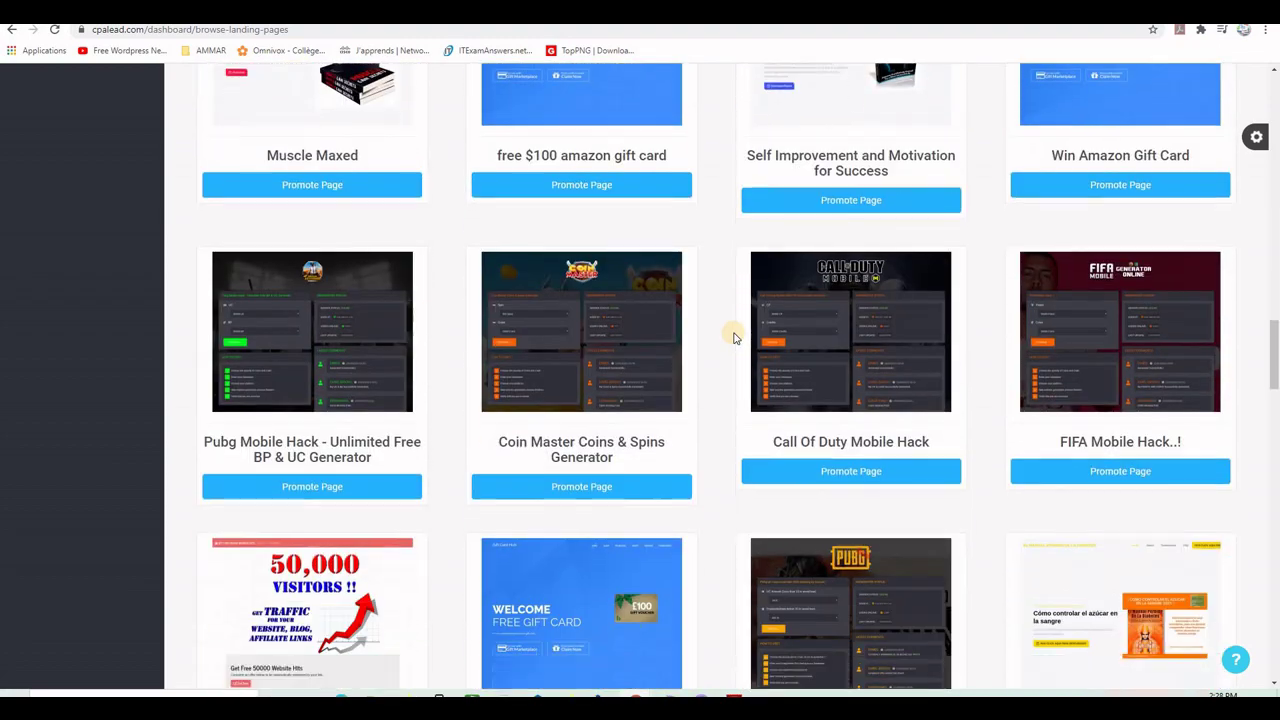
{"action": "scroll", "coordinate": [733, 337], "scroll_direction": "down", "scroll_amount": 4}
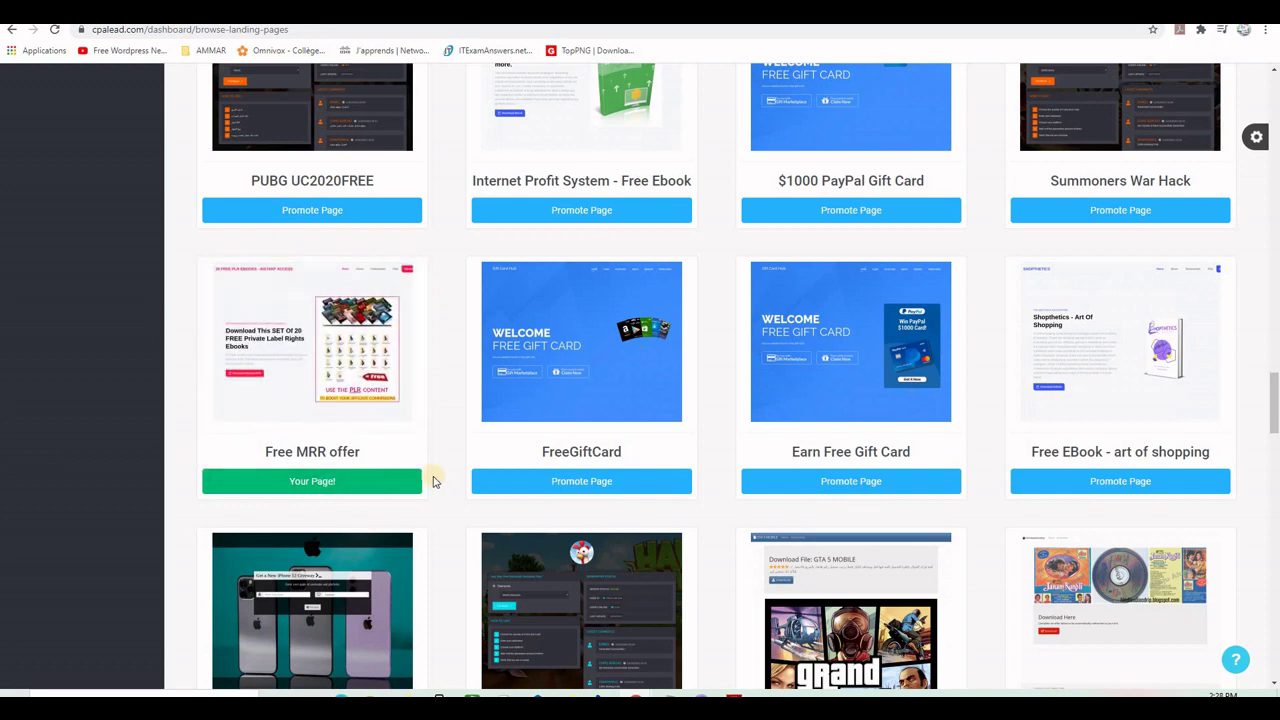
{"action": "scroll", "coordinate": [605, 417], "scroll_direction": "down", "scroll_amount": 1}
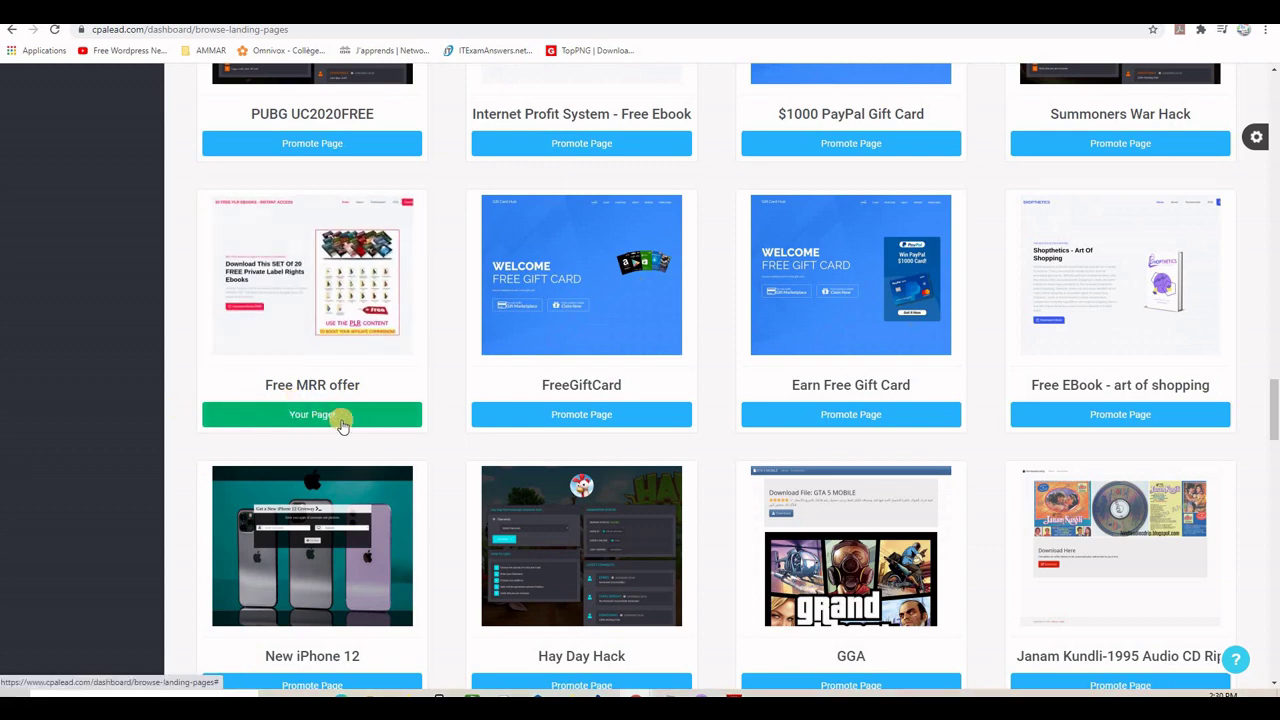
Clone the FreeGiftCard pre-made landing page for promotion and request its links.
{"action": "left_click", "coordinate": [558, 416]}
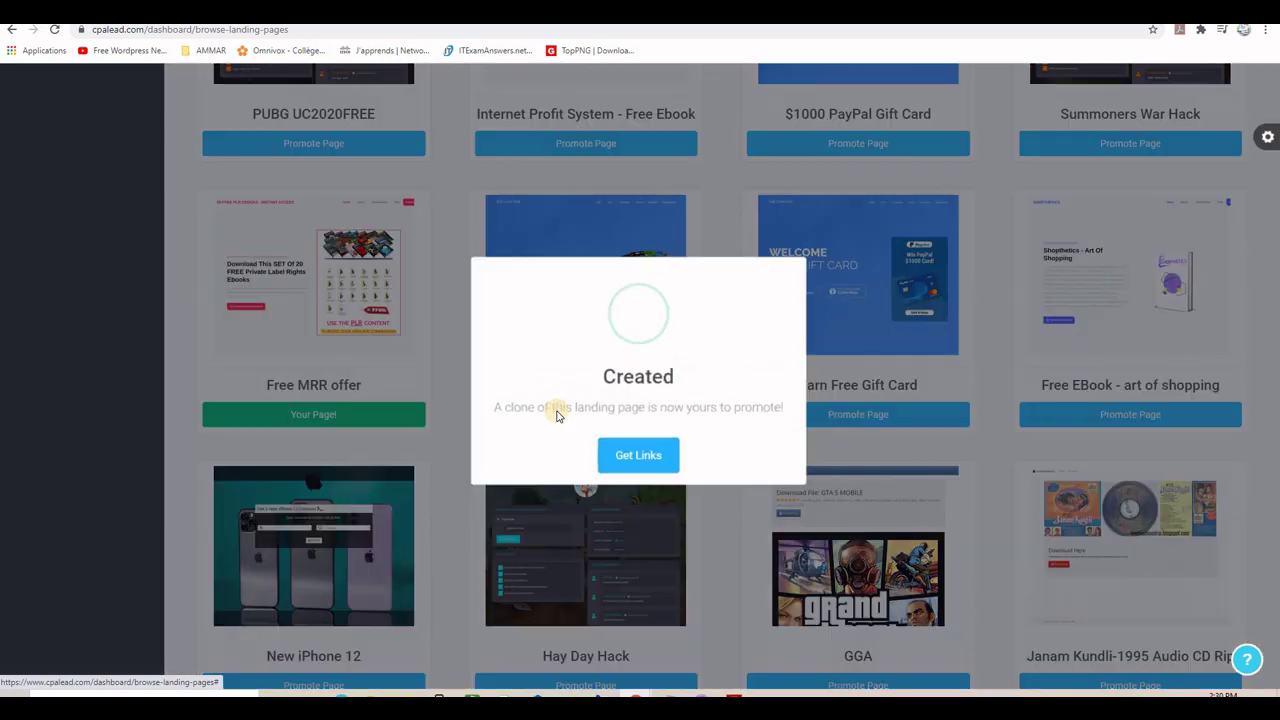
{"action": "left_click", "coordinate": [632, 455]}
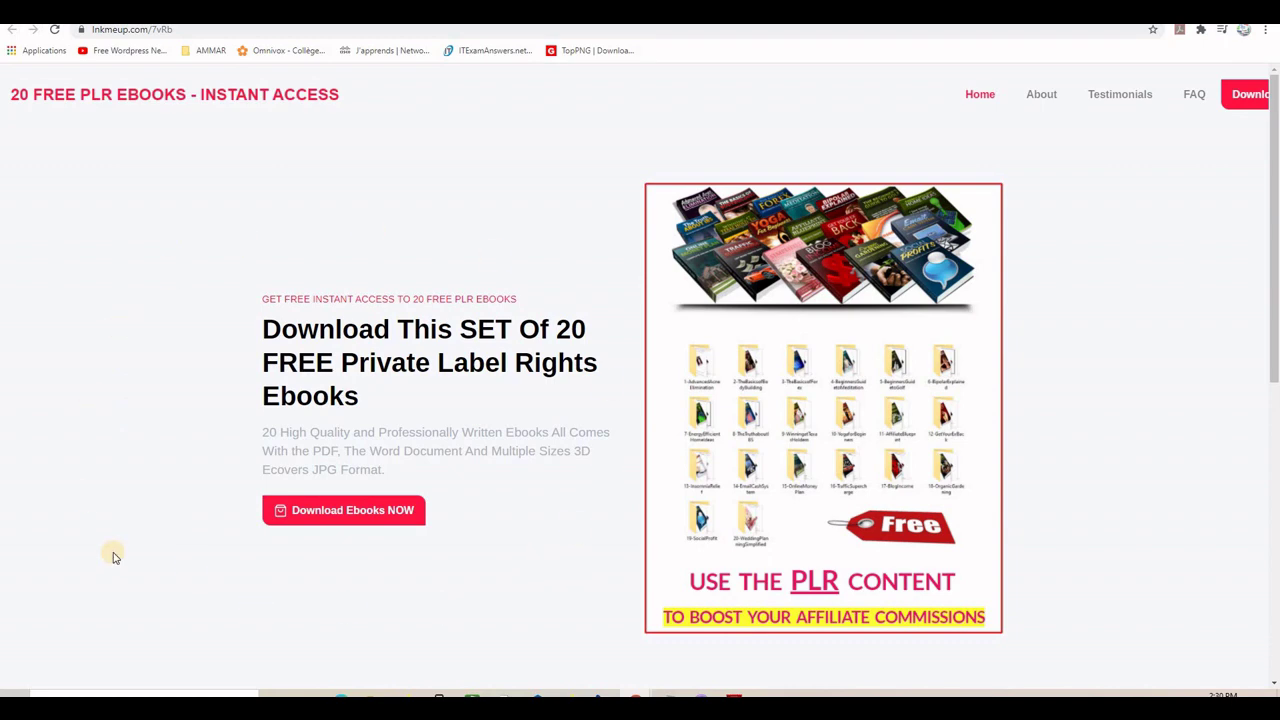
Start the download on the 20 free PLR ebooks landing page and review the instruction image of its unlock tasks.
{"action": "left_click", "coordinate": [348, 512]}
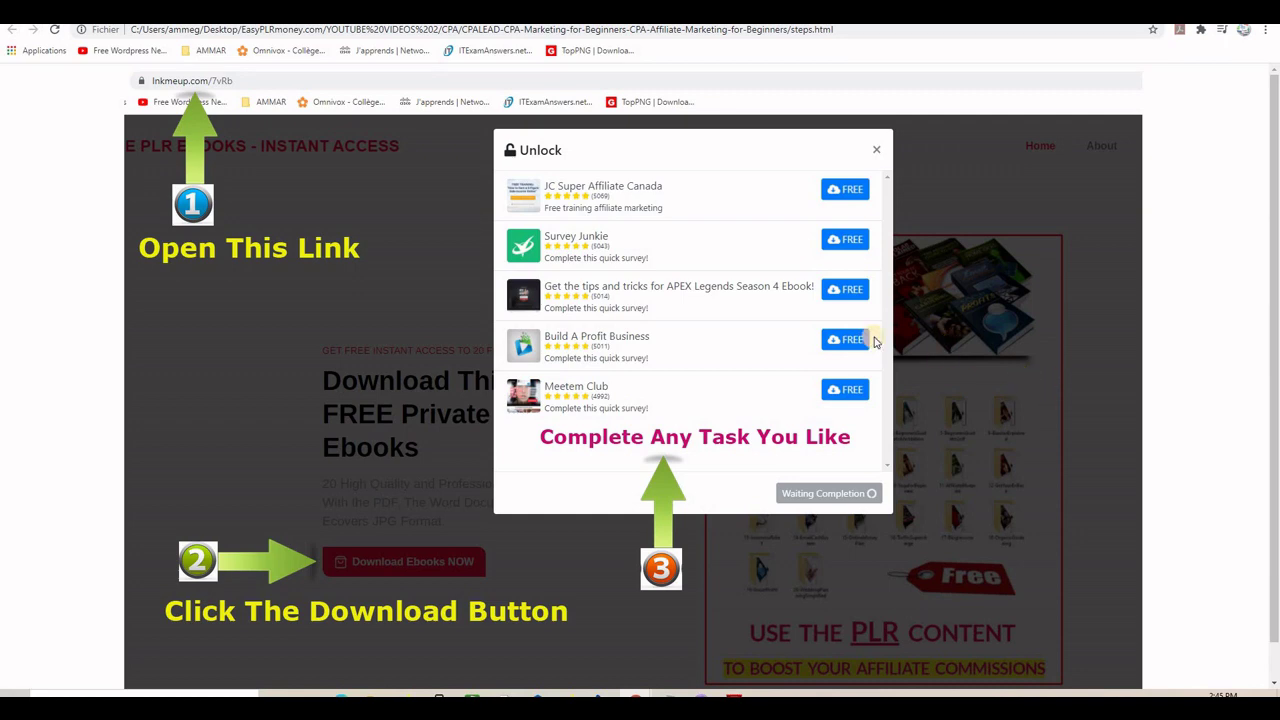
{"action": "left_click", "coordinate": [850, 297]}
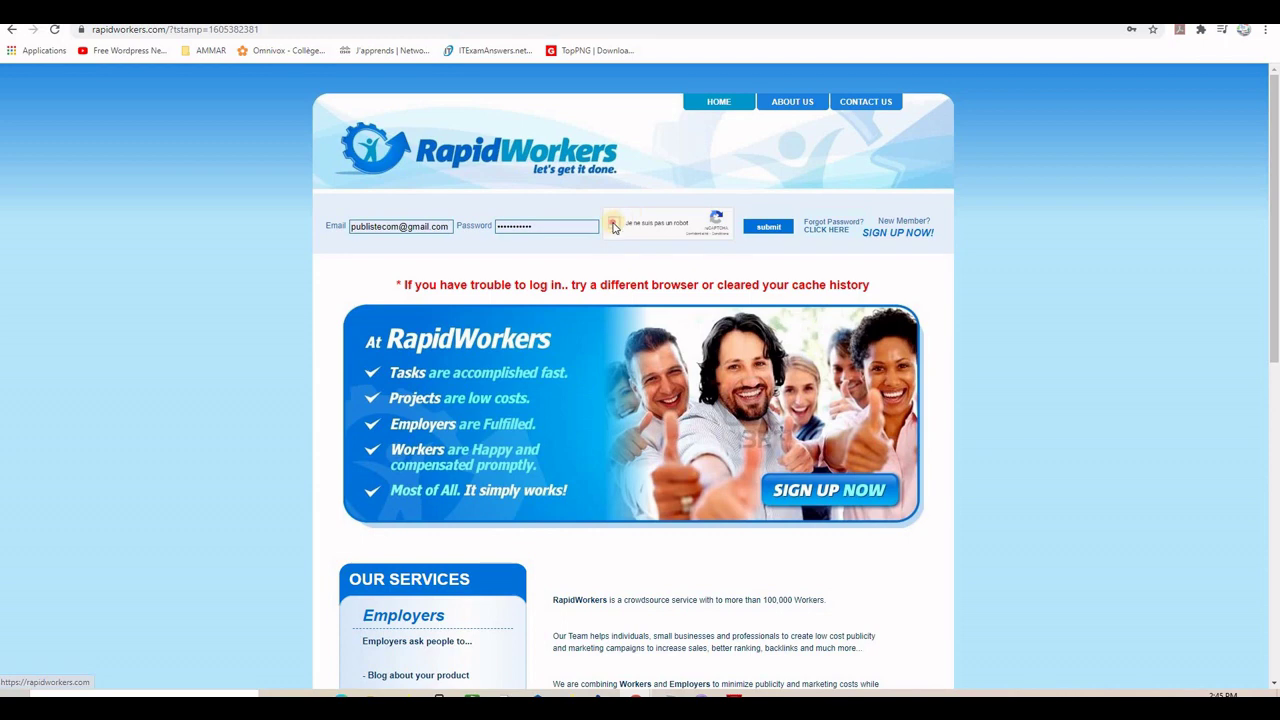
Switch to RapidWorkers and log in with the filled-in account credentials.
{"action": "left_click", "coordinate": [770, 228]}
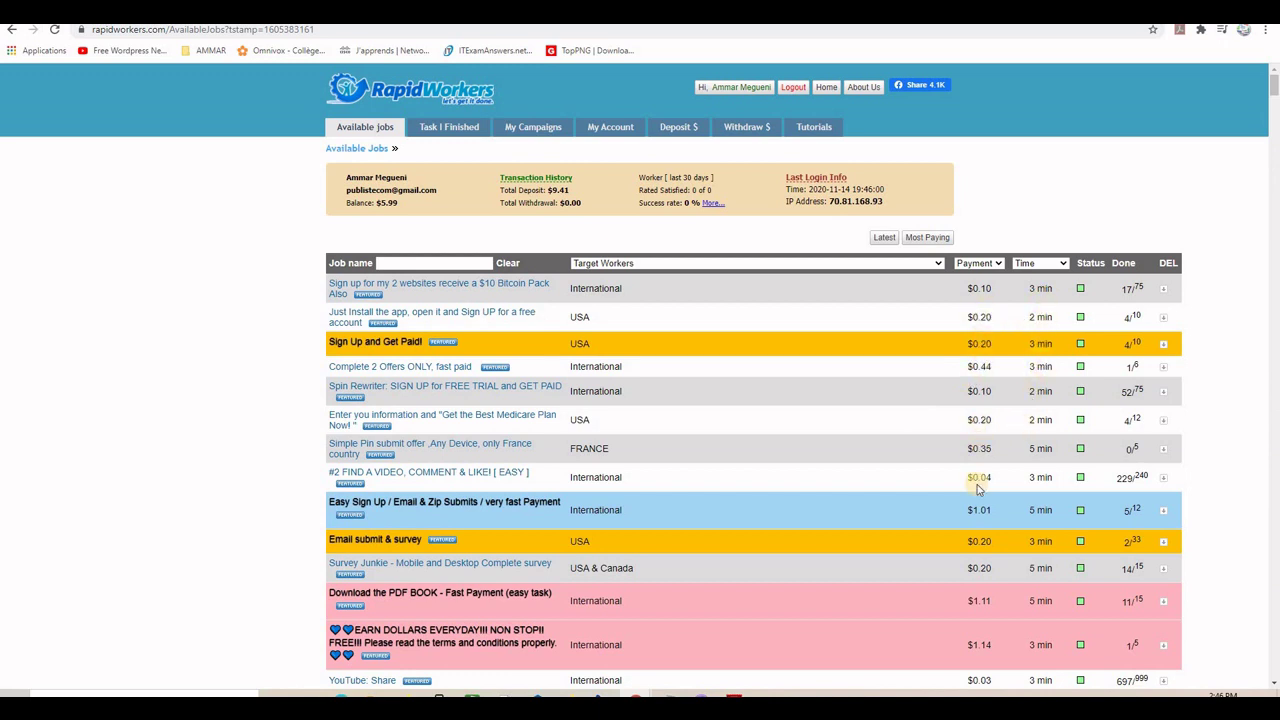
Examine the available RapidWorkers jobs, comparing their target workers, payments and completion counts.
{"action": "scroll", "coordinate": [978, 480], "scroll_direction": "down", "scroll_amount": 2}
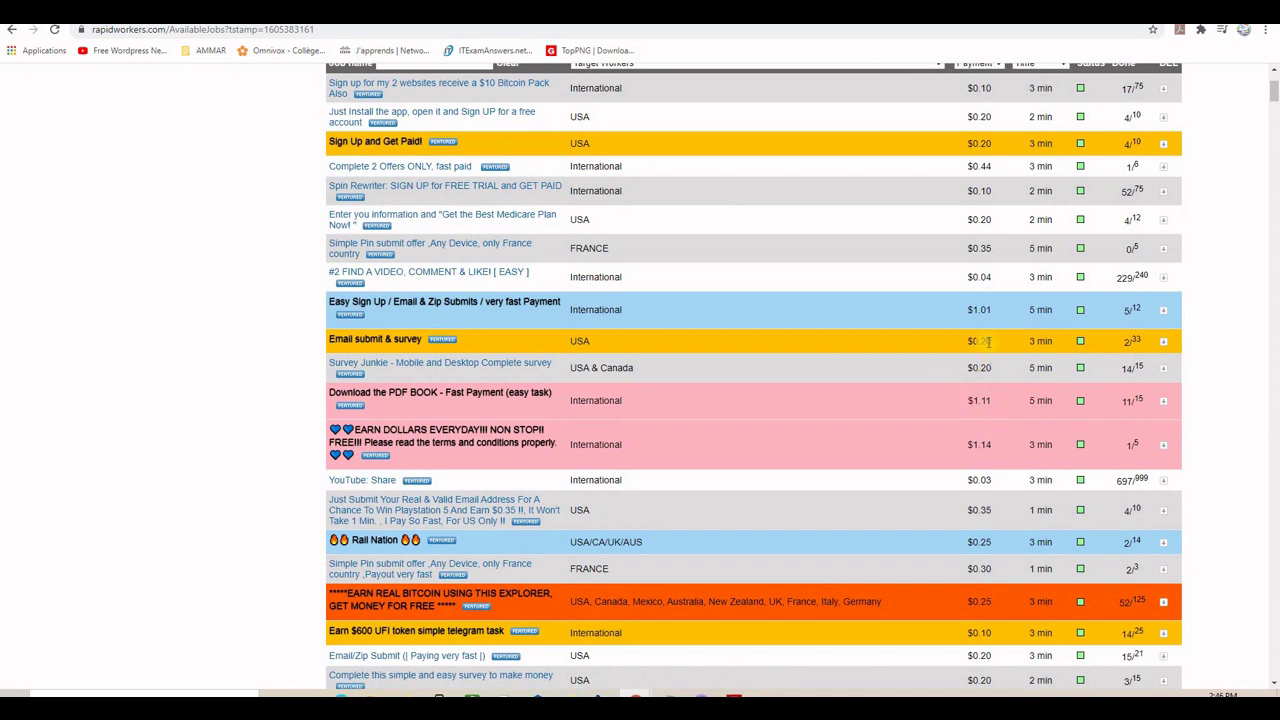
{"action": "double_click", "coordinate": [985, 402]}
{"action": "left_click", "coordinate": [990, 404]}
{"action": "scroll", "coordinate": [727, 391], "scroll_direction": "down", "scroll_amount": 1}
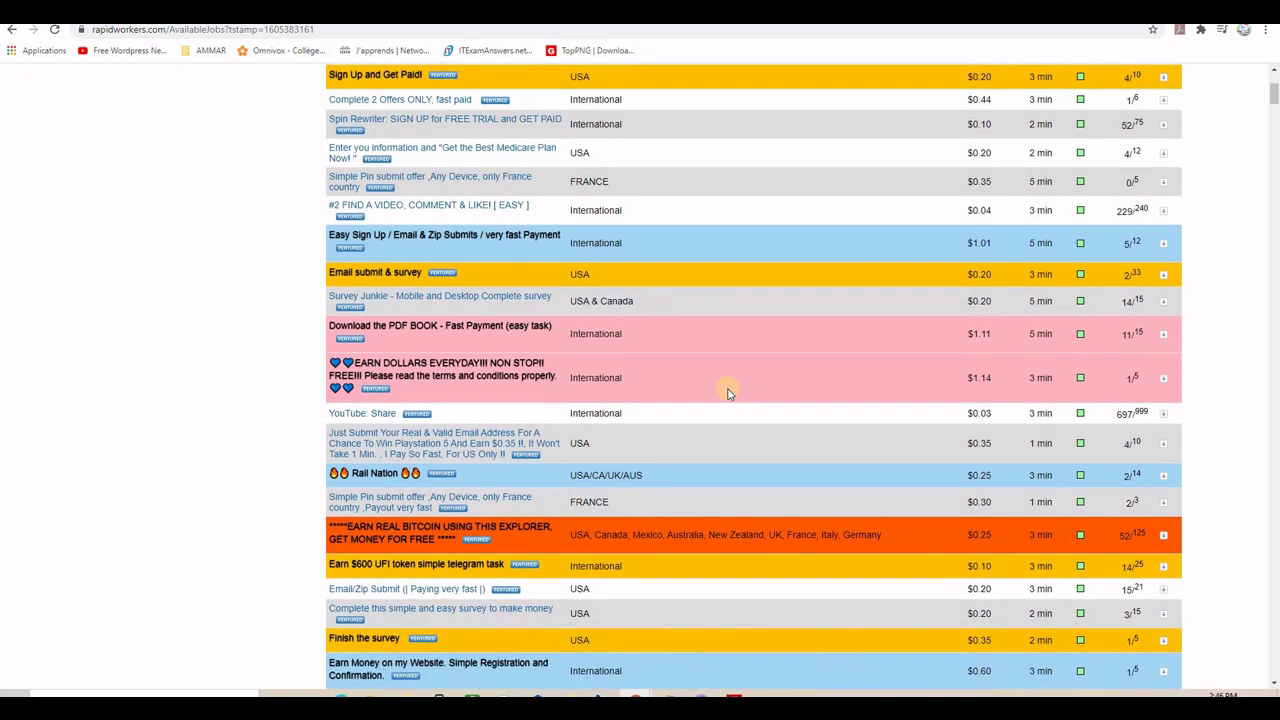
{"action": "scroll", "coordinate": [727, 391], "scroll_direction": "down", "scroll_amount": 1}
{"action": "scroll", "coordinate": [727, 391], "scroll_direction": "up", "scroll_amount": 2}
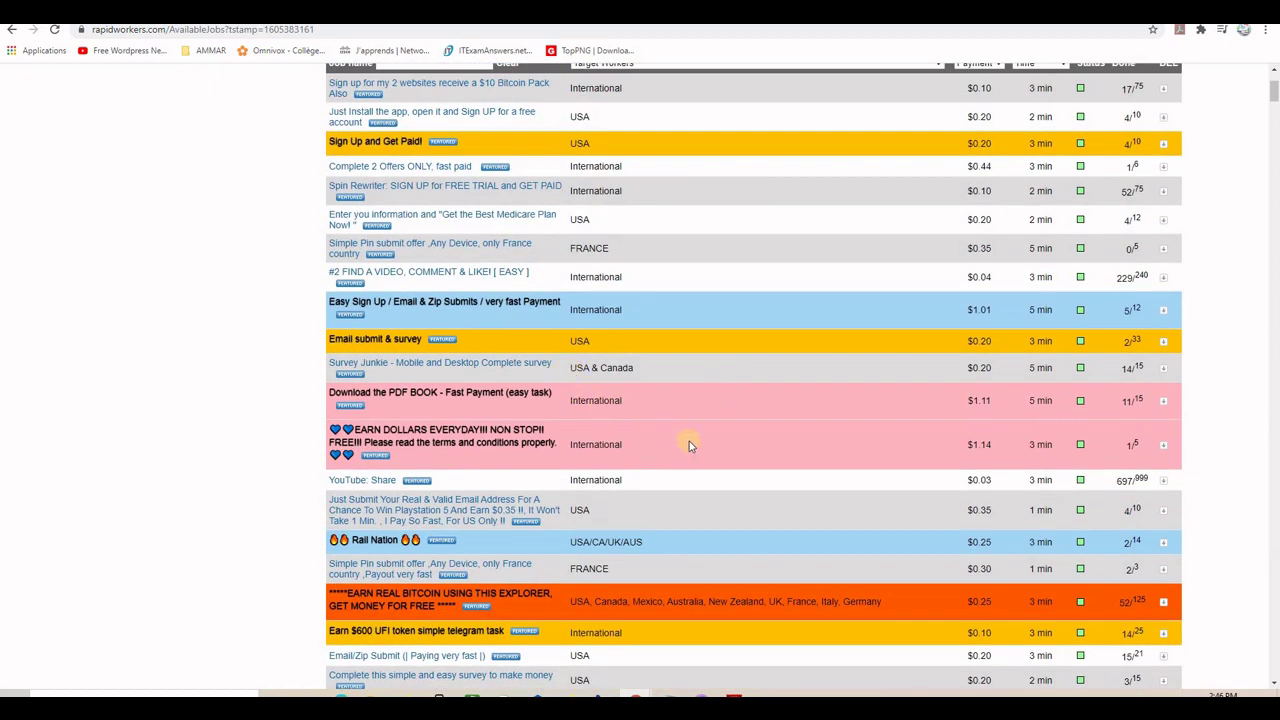
{"action": "scroll", "coordinate": [688, 438], "scroll_direction": "up", "scroll_amount": 3}
{"action": "scroll", "coordinate": [676, 385], "scroll_direction": "down", "scroll_amount": 8}
{"action": "scroll", "coordinate": [673, 386], "scroll_direction": "down", "scroll_amount": 6}
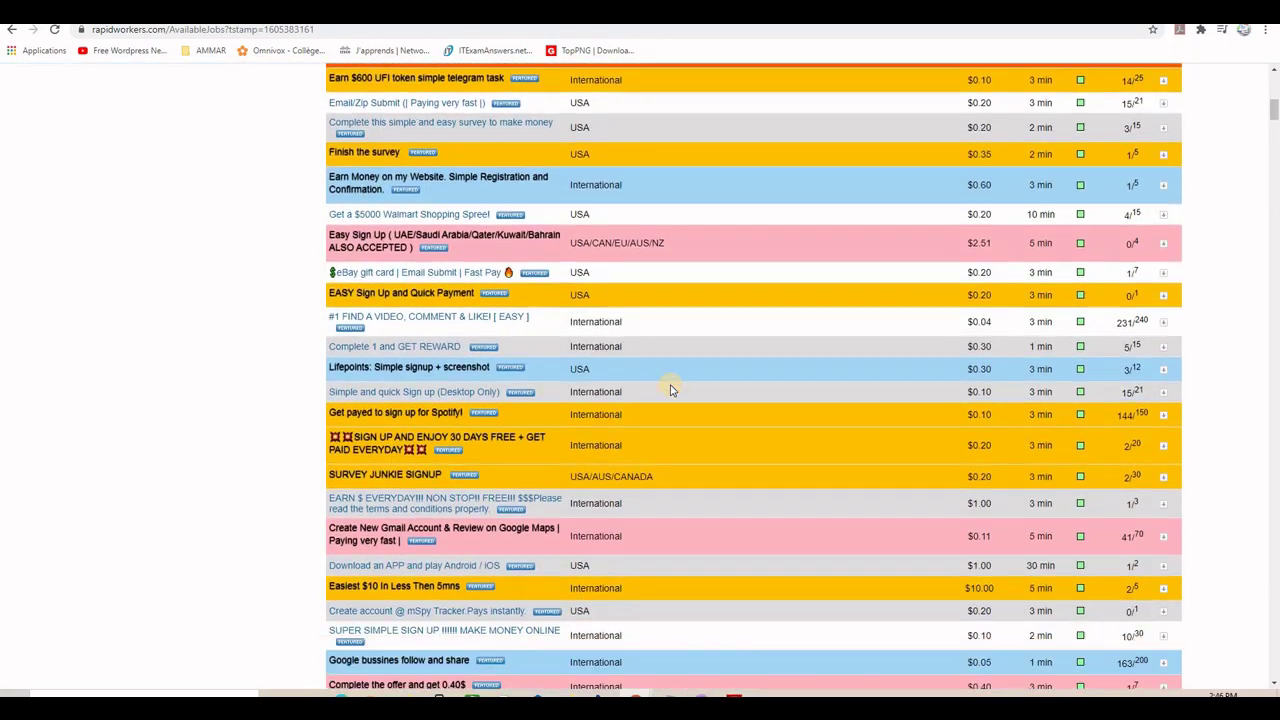
{"action": "scroll", "coordinate": [671, 391], "scroll_direction": "up", "scroll_amount": 5}
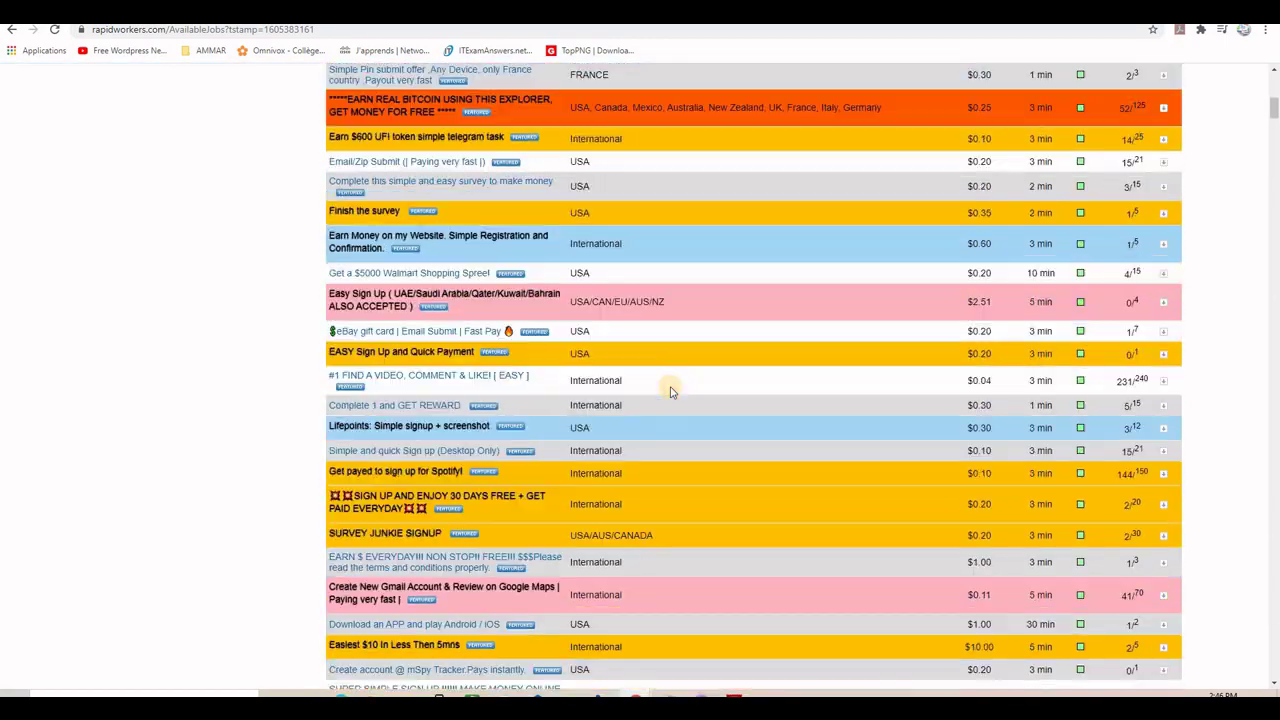
Review the featured job listings again, comparing their target workers, payment rates and number of tasks done.
{"action": "scroll", "coordinate": [671, 391], "scroll_direction": "up", "scroll_amount": 2}
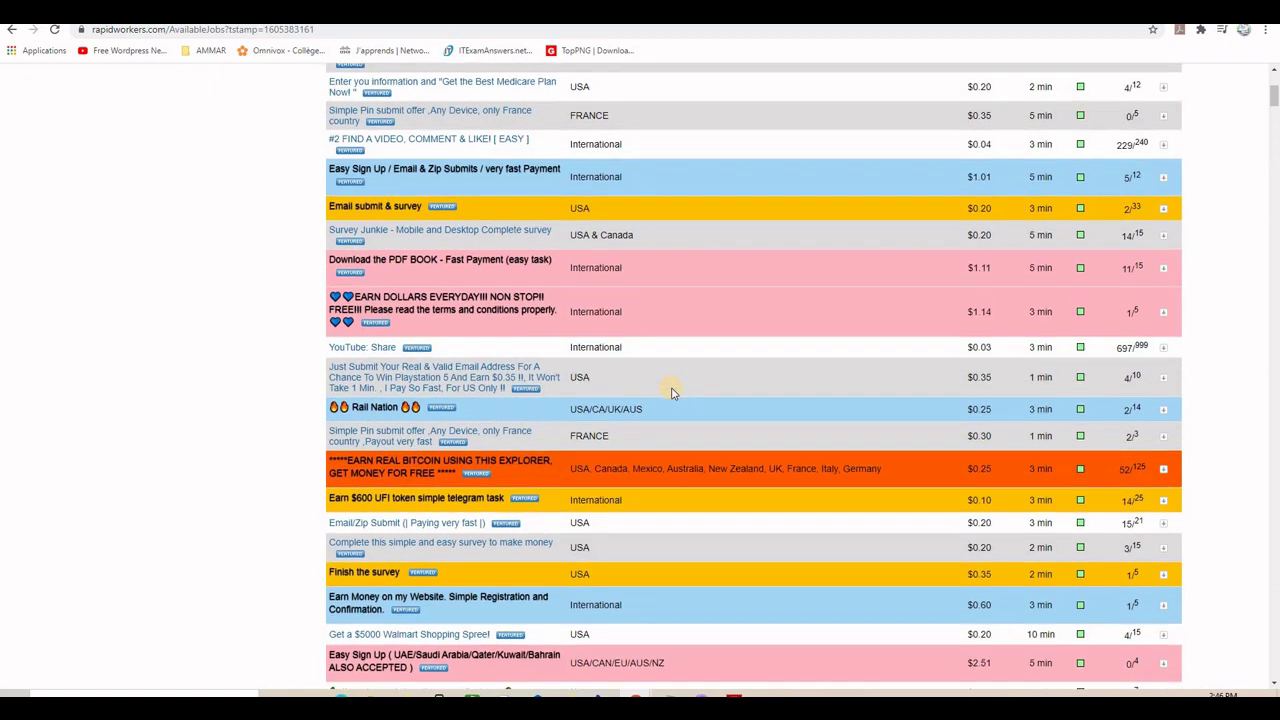
{"action": "scroll", "coordinate": [671, 391], "scroll_direction": "up", "scroll_amount": 4}
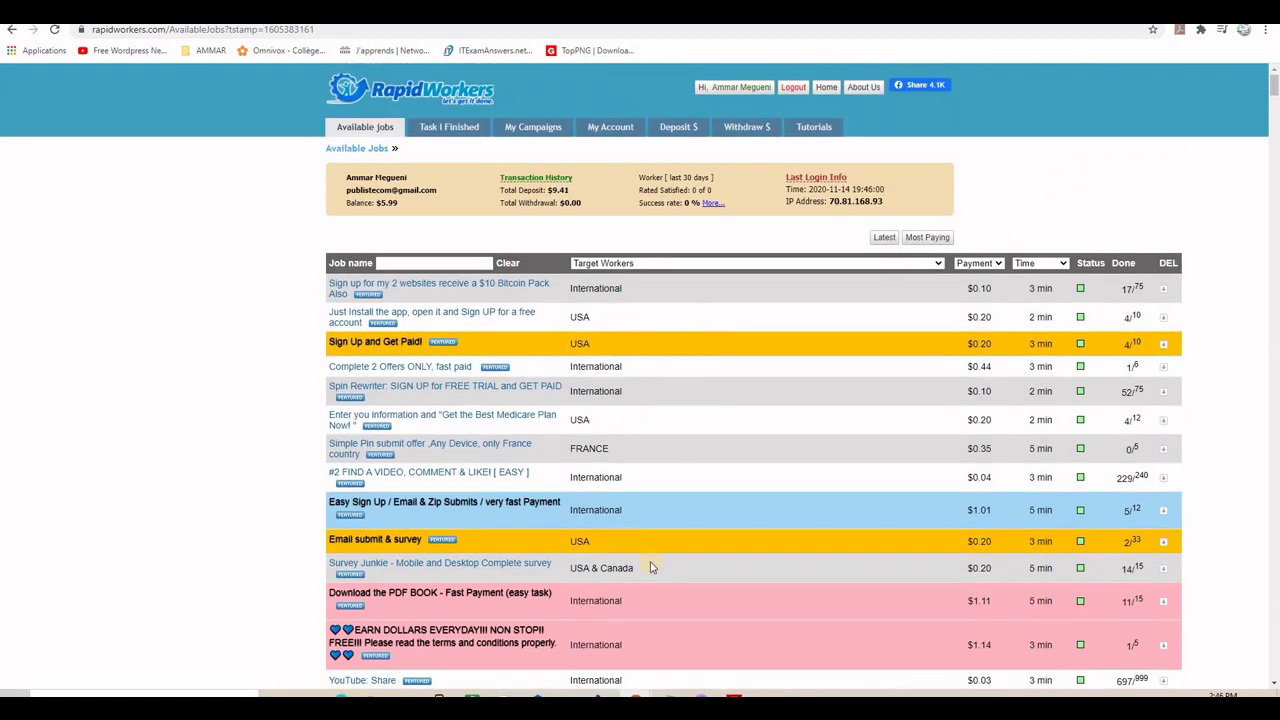
{"action": "scroll", "coordinate": [690, 450], "scroll_direction": "down", "scroll_amount": 4}
{"action": "scroll", "coordinate": [698, 445], "scroll_direction": "up", "scroll_amount": 3}
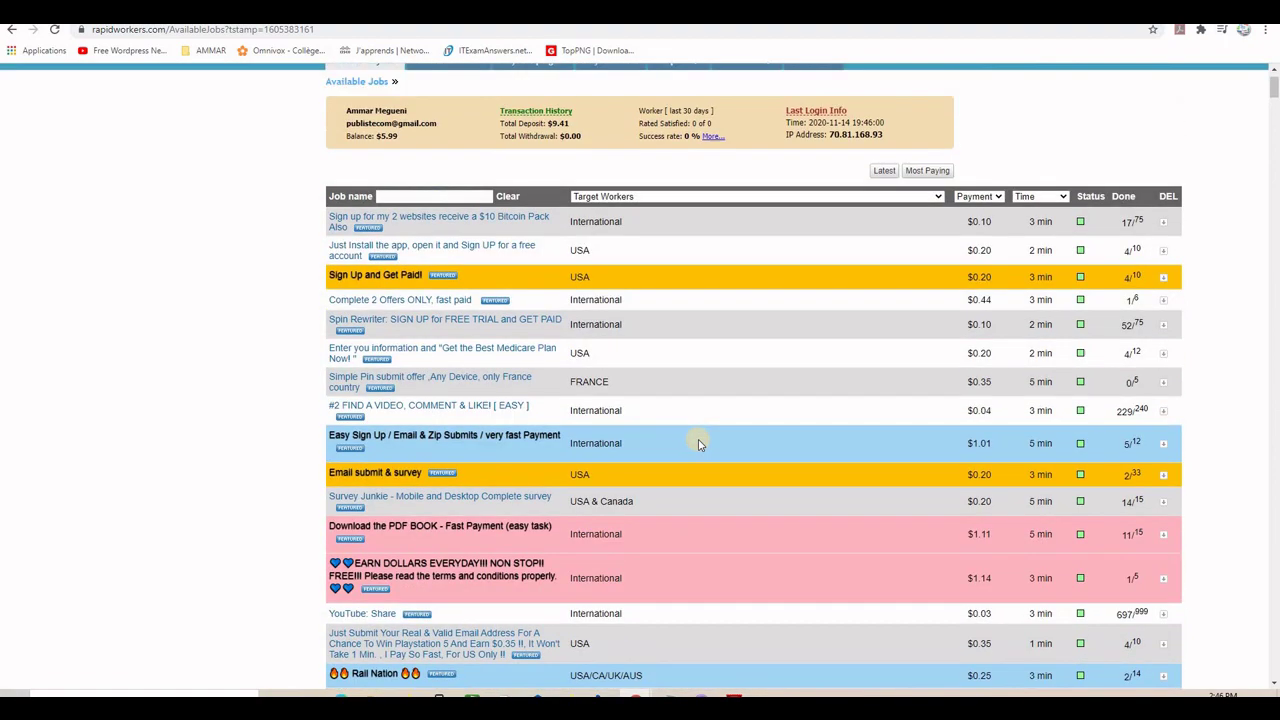
{"action": "scroll", "coordinate": [700, 444], "scroll_direction": "down", "scroll_amount": 1}
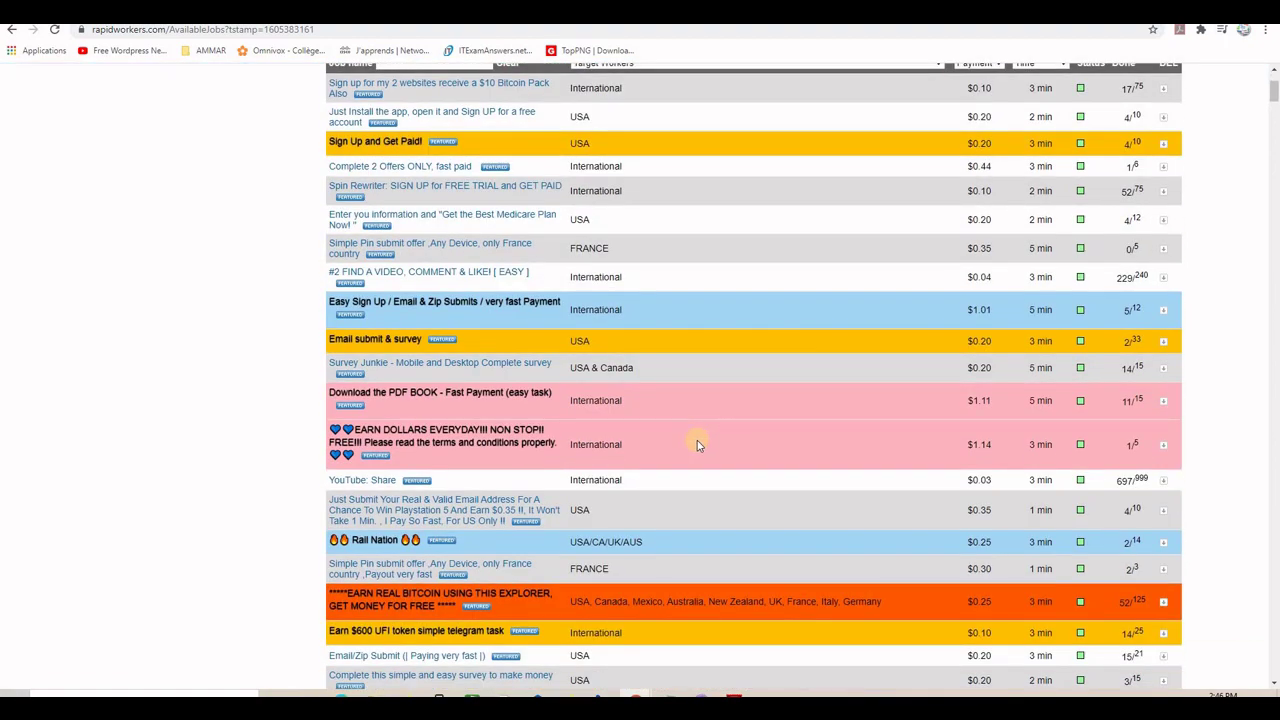
{"action": "scroll", "coordinate": [695, 442], "scroll_direction": "up", "scroll_amount": 2}
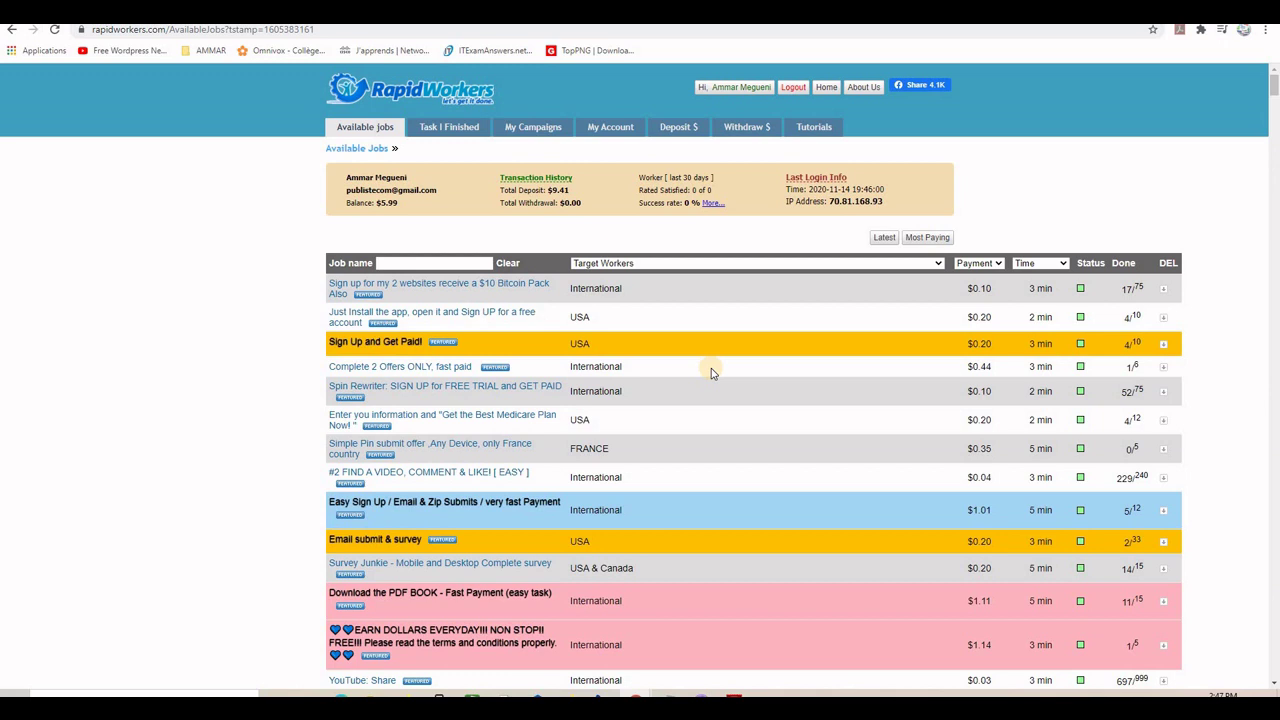
Open the campaign list and view the task status of the "Make 0.35 in 3 Minutes" campaign.
{"action": "left_click", "coordinate": [529, 128]}
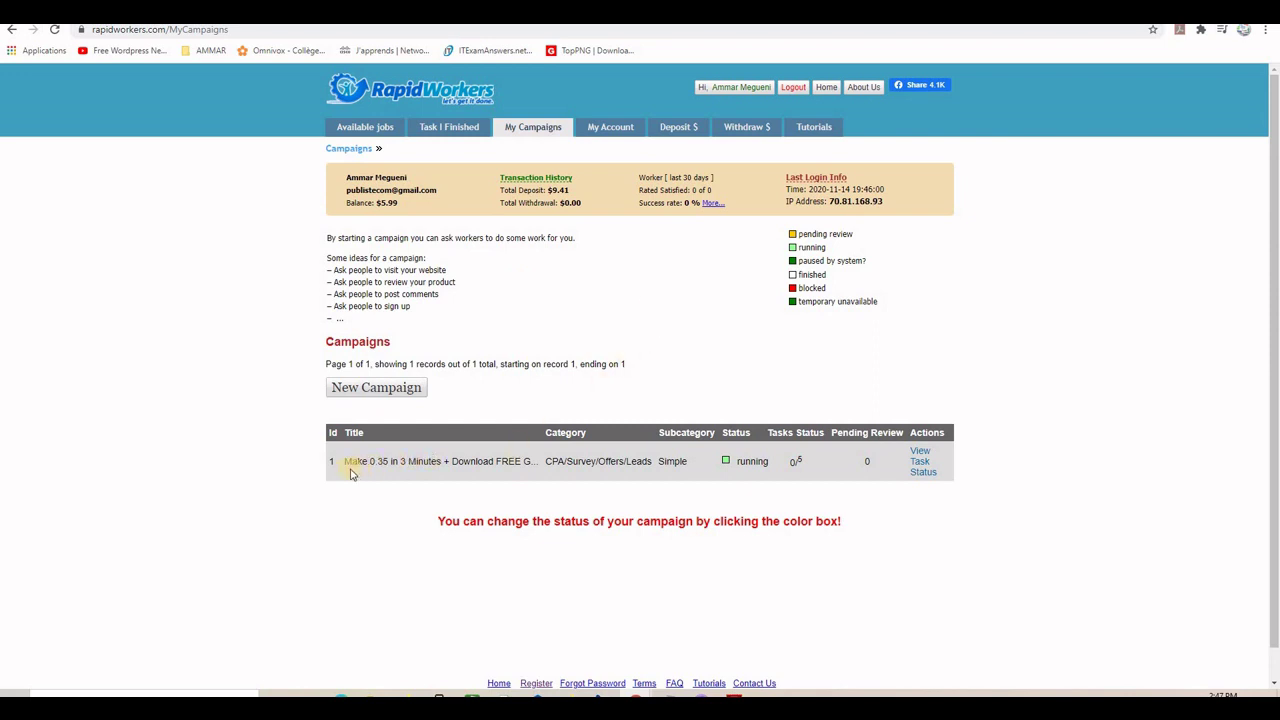
{"action": "left_click_drag", "start_coordinate": [345, 462], "coordinate": [389, 464]}
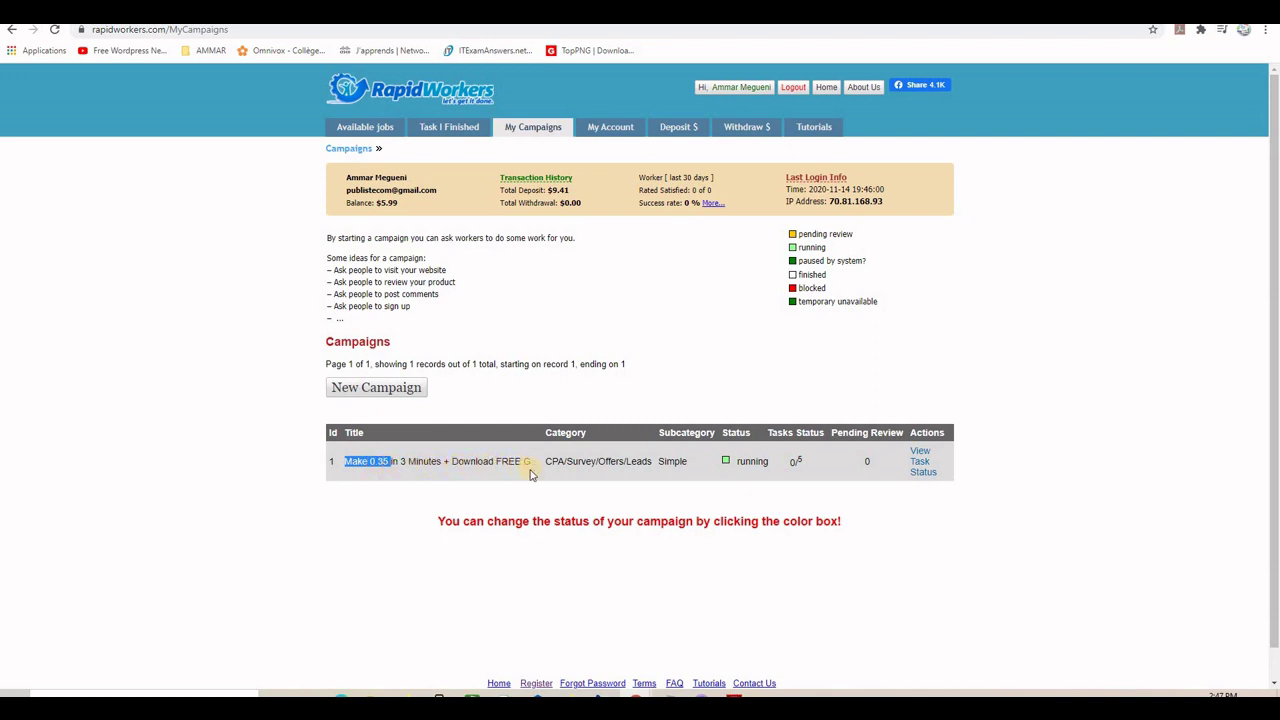
{"action": "left_click", "coordinate": [920, 462]}
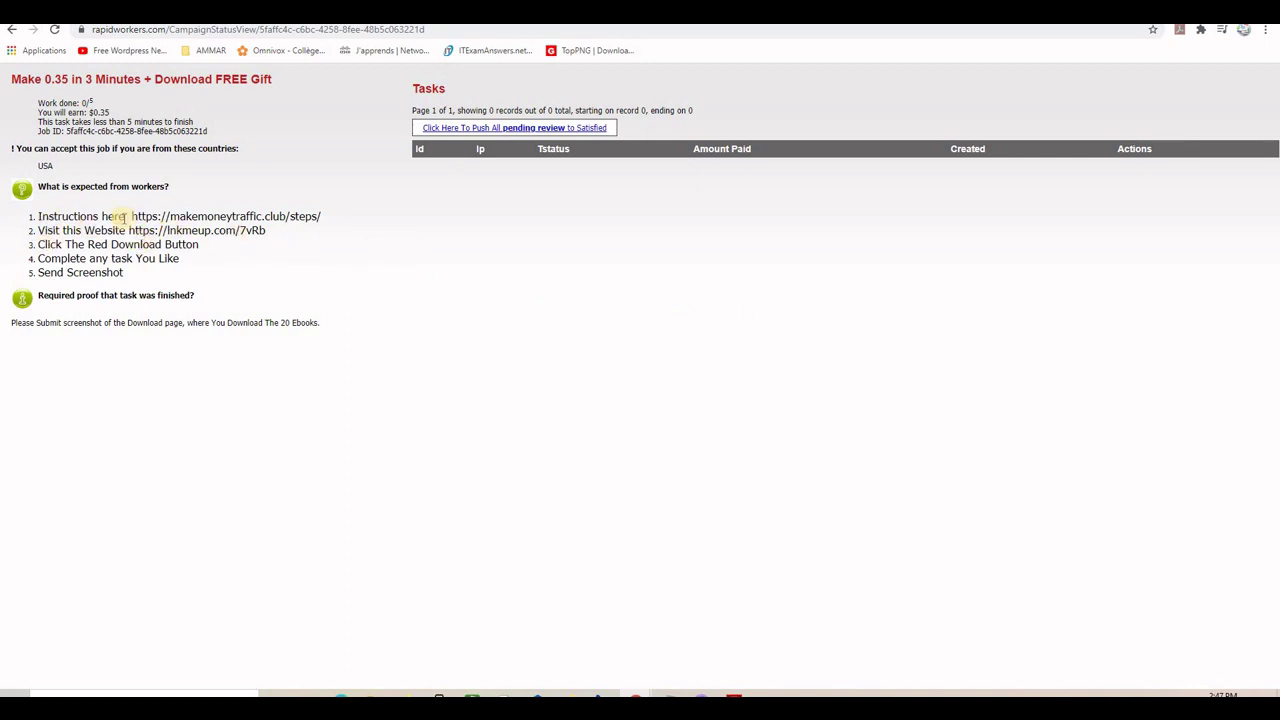
Open the instructions link from the campaign's worker steps, highlight the website link workers must visit, and return to the available jobs.
{"action": "left_click_drag", "start_coordinate": [133, 216], "coordinate": [305, 216]}
{"action": "right_click", "coordinate": [305, 216]}
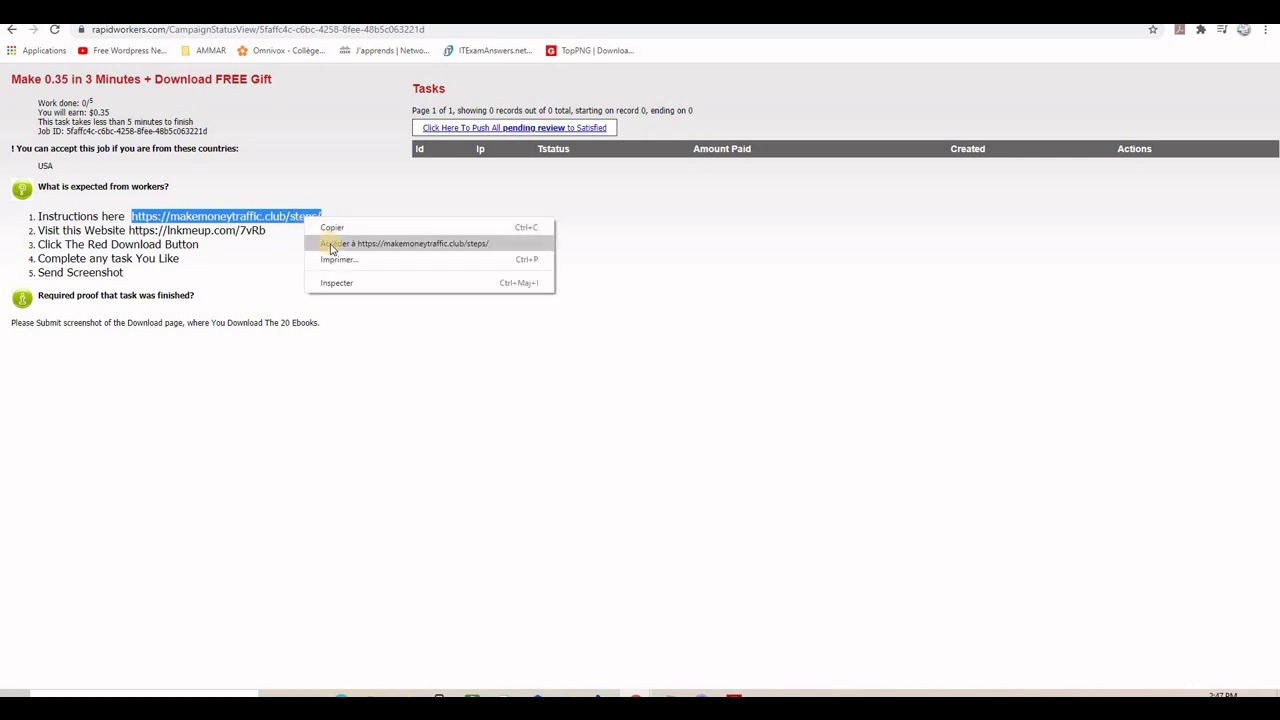
{"action": "left_click", "coordinate": [331, 248]}
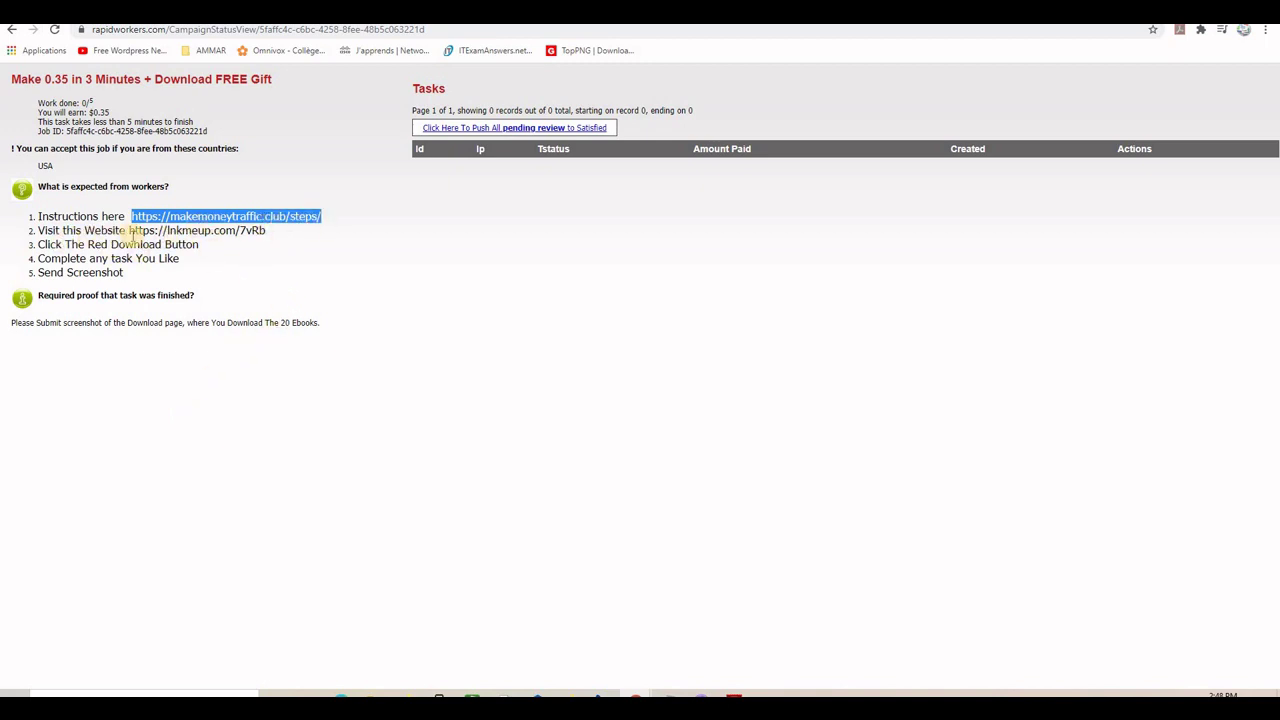
{"action": "left_click_drag", "start_coordinate": [129, 230], "coordinate": [257, 232]}
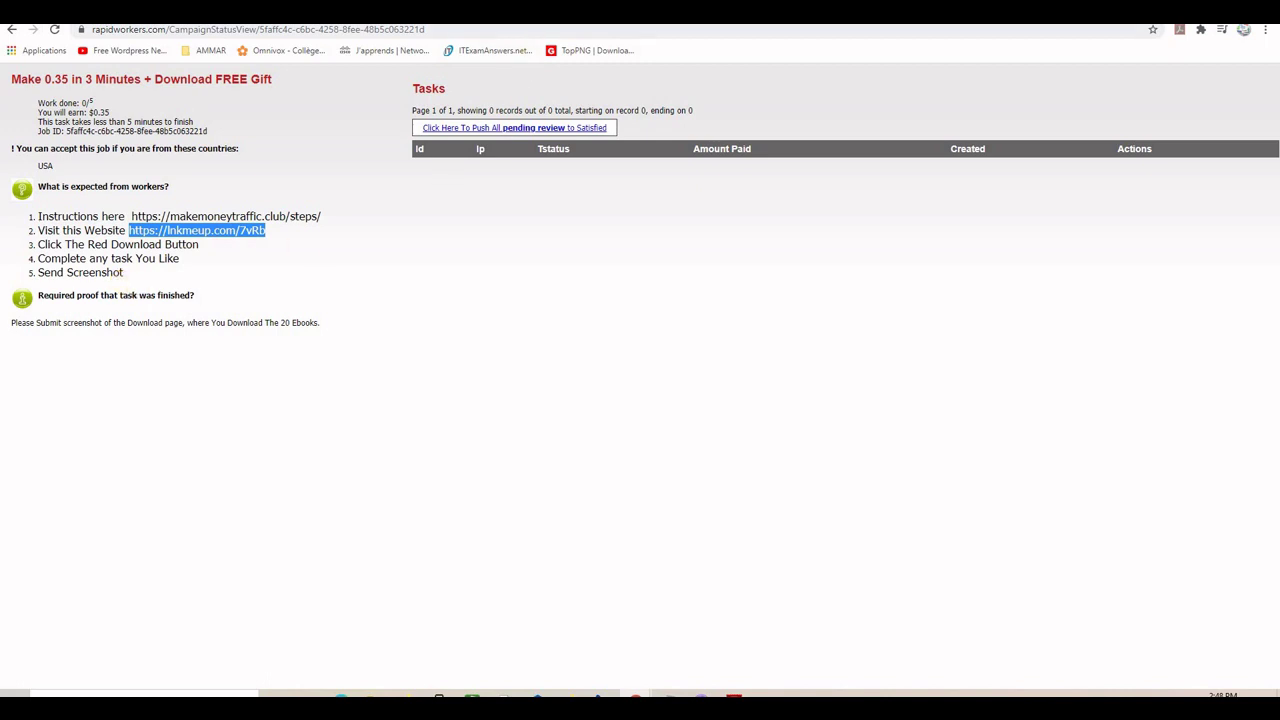
{"action": "left_click", "coordinate": [12, 30]}
{"action": "left_click", "coordinate": [12, 30]}
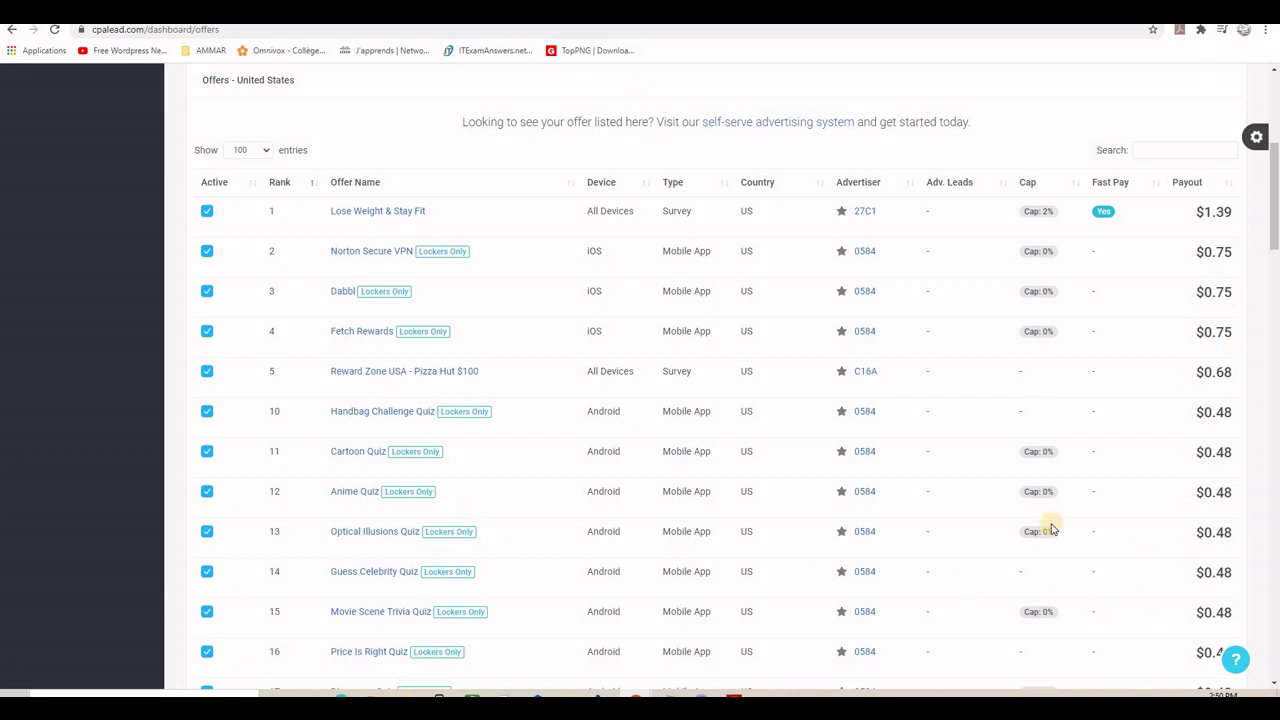
Examine the United States offers in CPAlead, comparing payouts such as those for French Fries Quiz and Norton Secure VPN.
{"action": "scroll", "coordinate": [1040, 520], "scroll_direction": "down", "scroll_amount": 3}
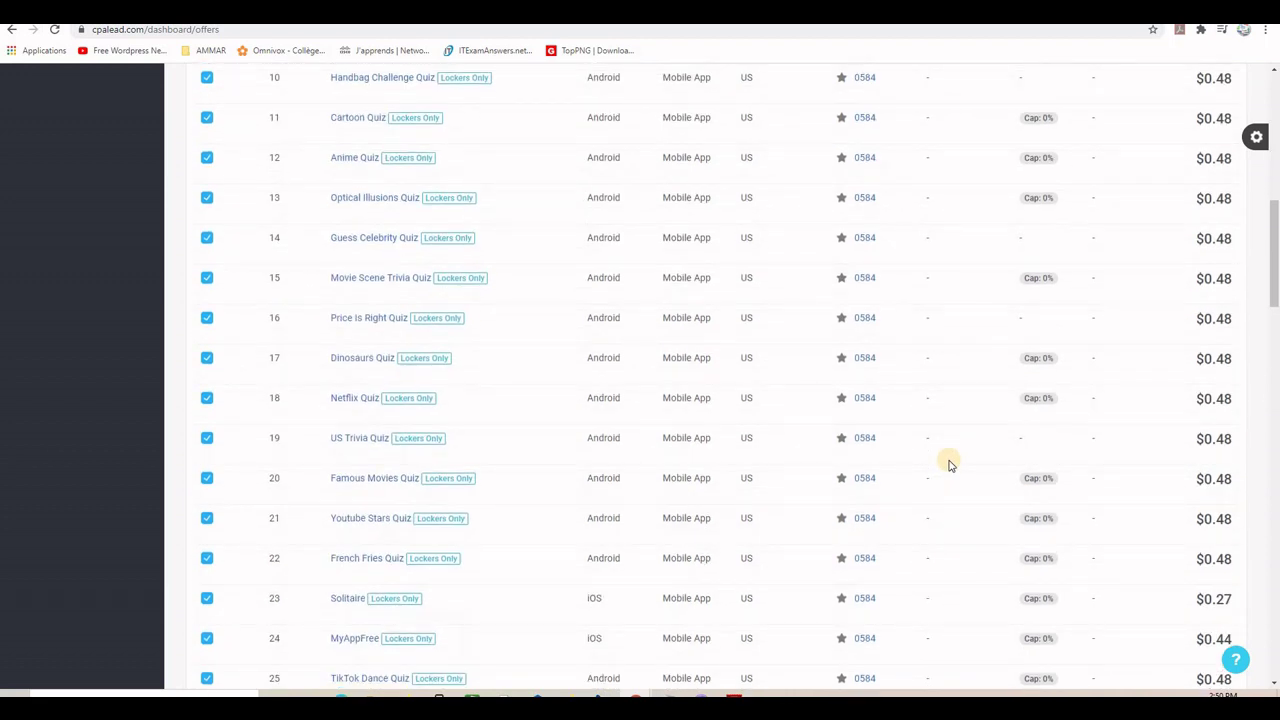
{"action": "scroll", "coordinate": [949, 463], "scroll_direction": "down", "scroll_amount": 1}
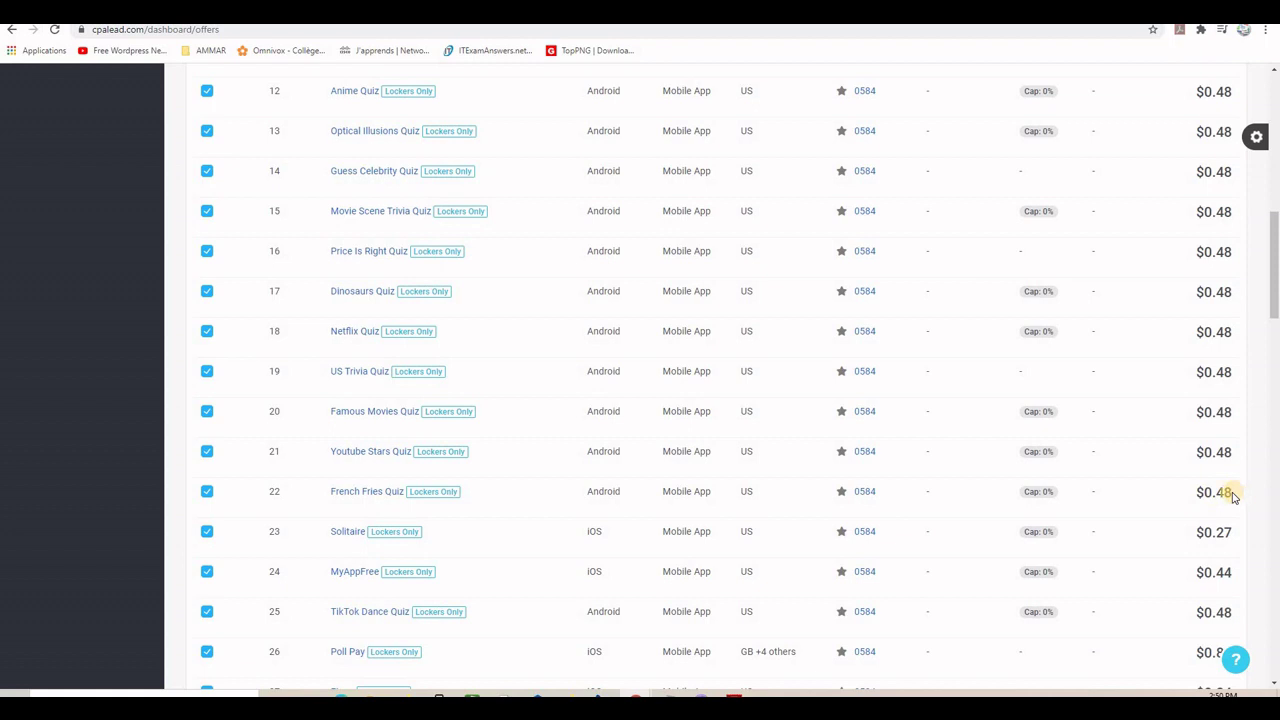
{"action": "left_click_drag", "start_coordinate": [1234, 496], "coordinate": [1214, 492]}
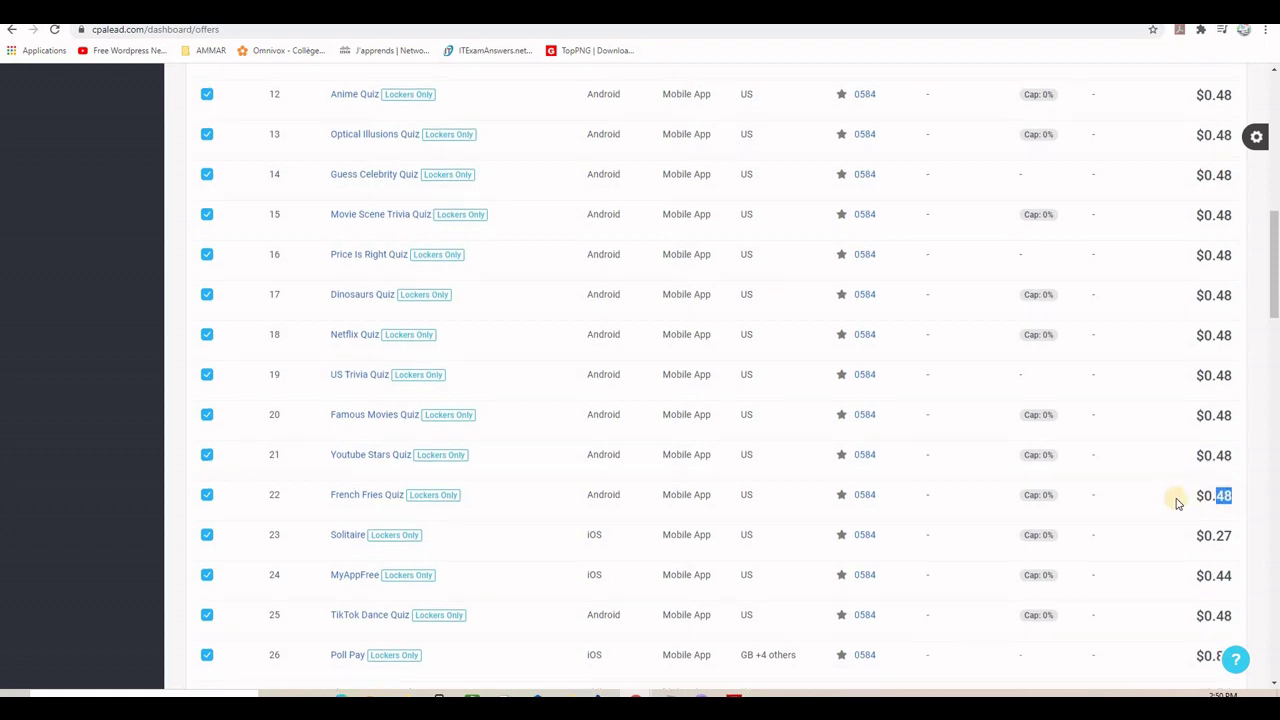
{"action": "scroll", "coordinate": [1176, 503], "scroll_direction": "up", "scroll_amount": 4}
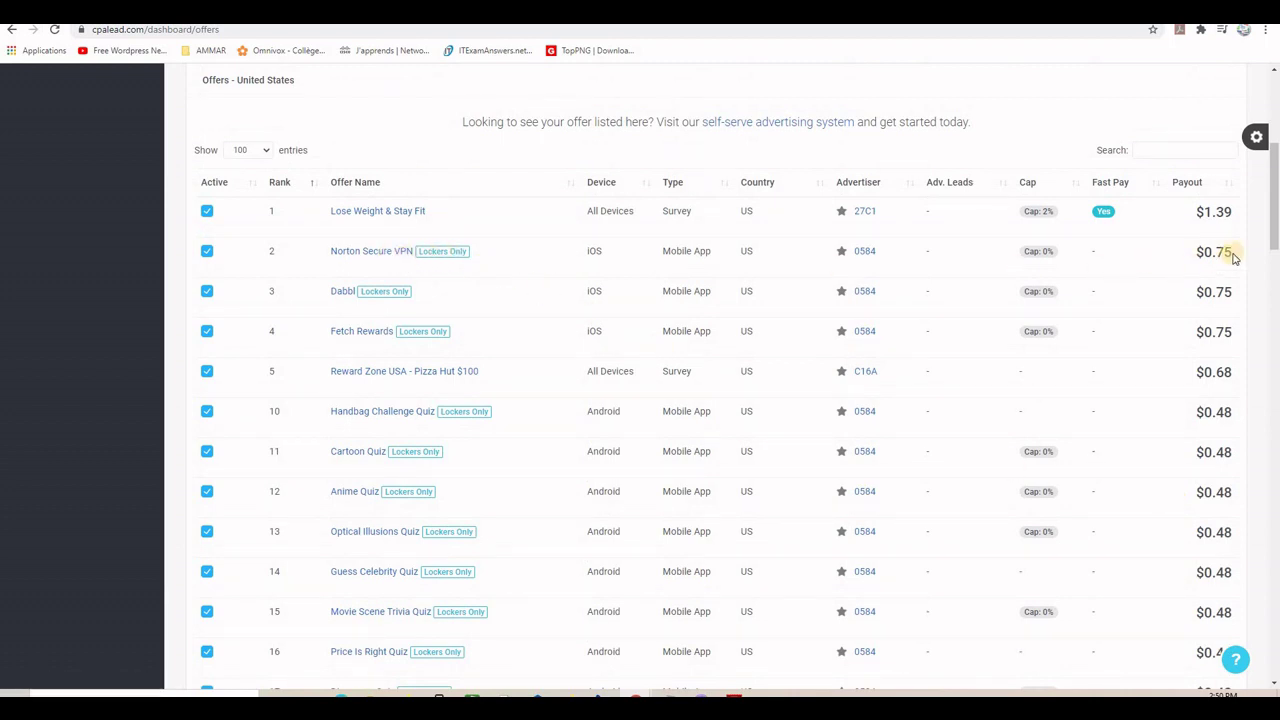
{"action": "left_click_drag", "start_coordinate": [1234, 252], "coordinate": [1201, 256]}
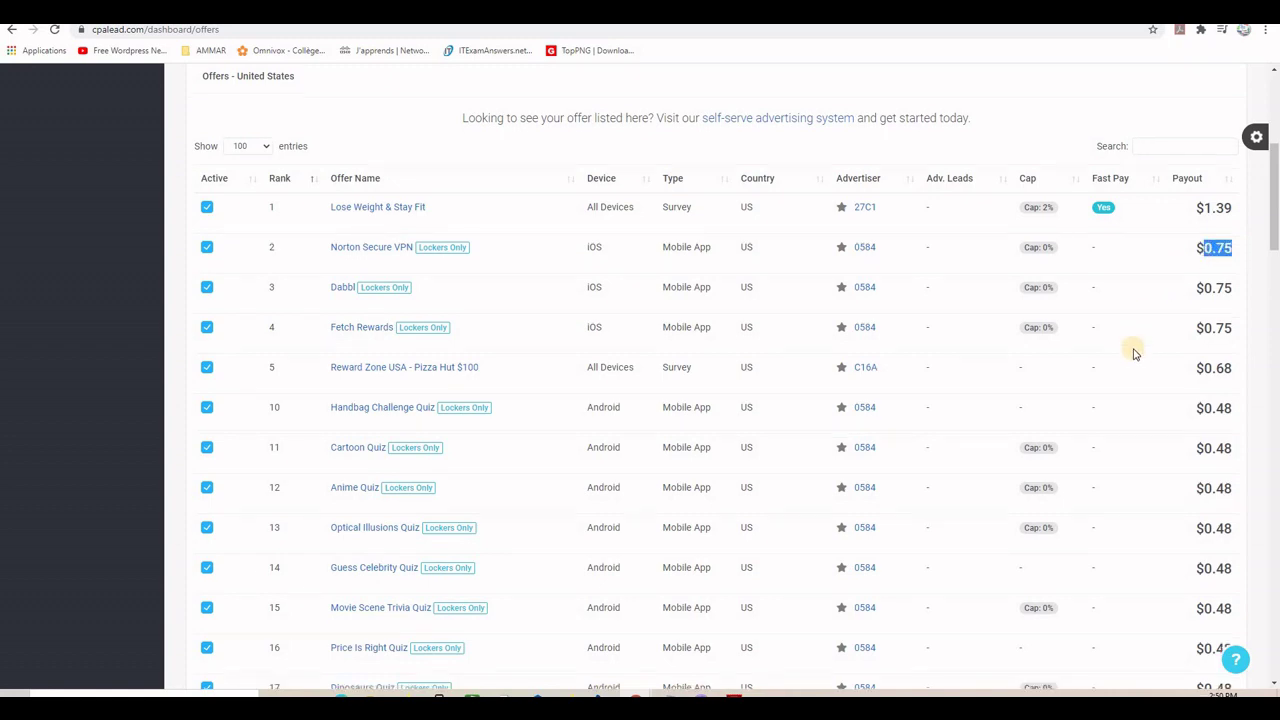
{"action": "scroll", "coordinate": [1136, 334], "scroll_direction": "down", "scroll_amount": 8}
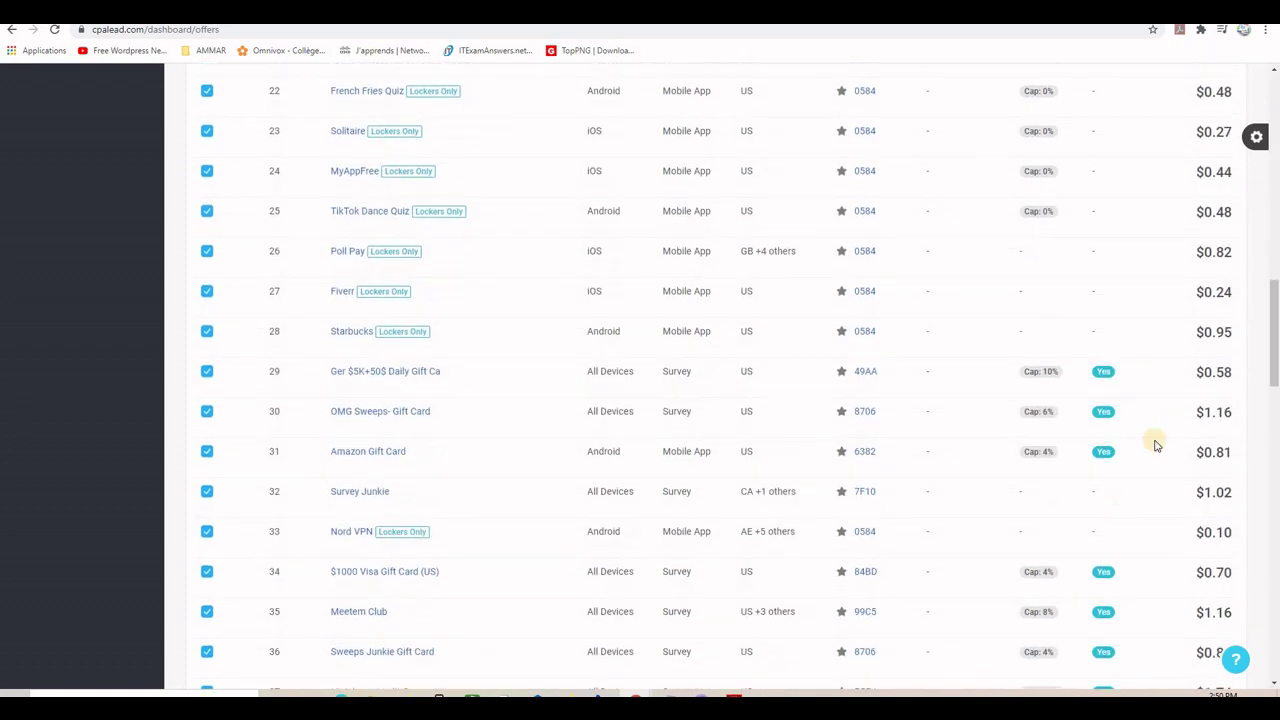
{"action": "scroll", "coordinate": [1139, 418], "scroll_direction": "down", "scroll_amount": 1}
{"action": "scroll", "coordinate": [1139, 418], "scroll_direction": "down", "scroll_amount": 3}
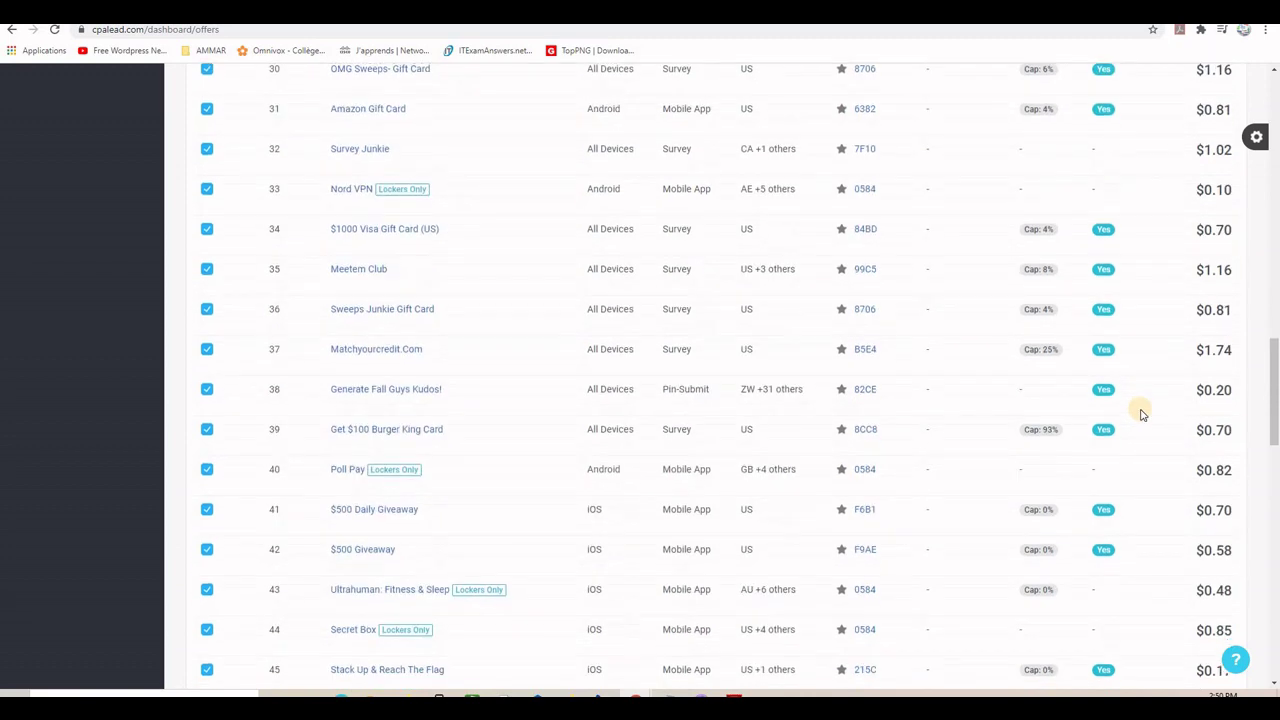
Open CPAlead's pre-made landing pages and browse the pages available to promote.
{"action": "key", "text": "ctrl+Tab"}
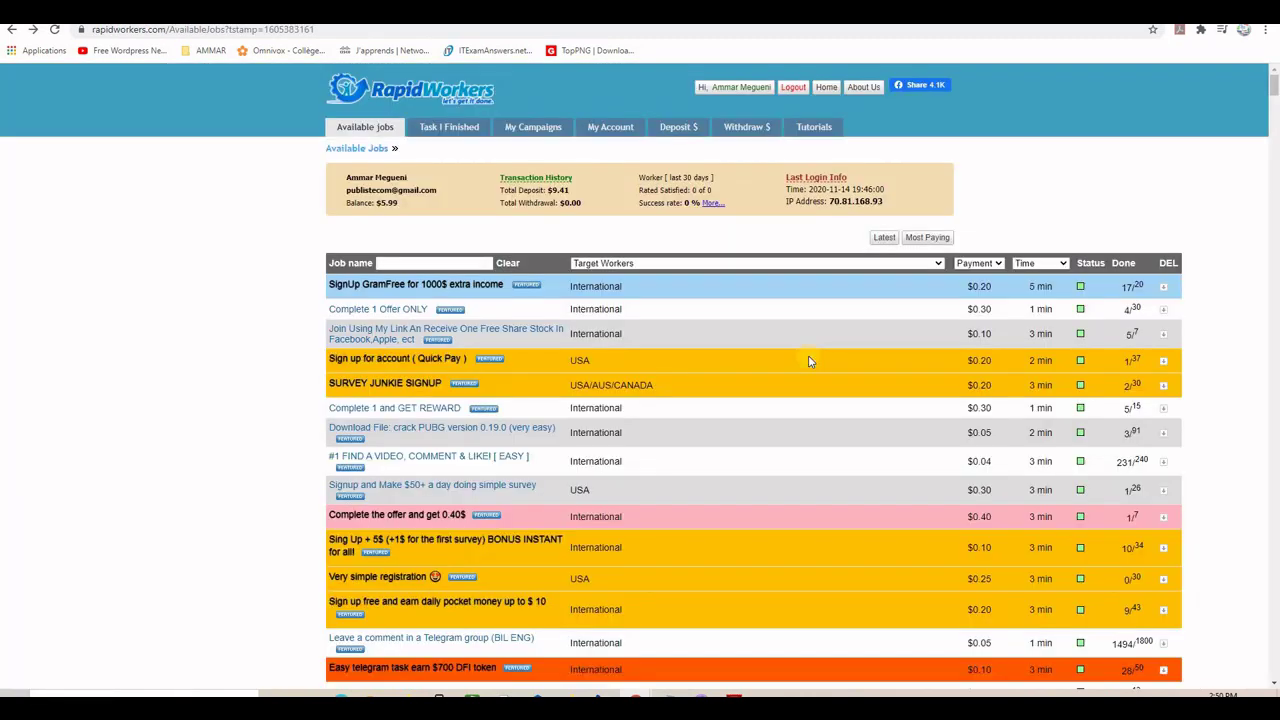
{"action": "key", "text": "ctrl+shift+Tab"}
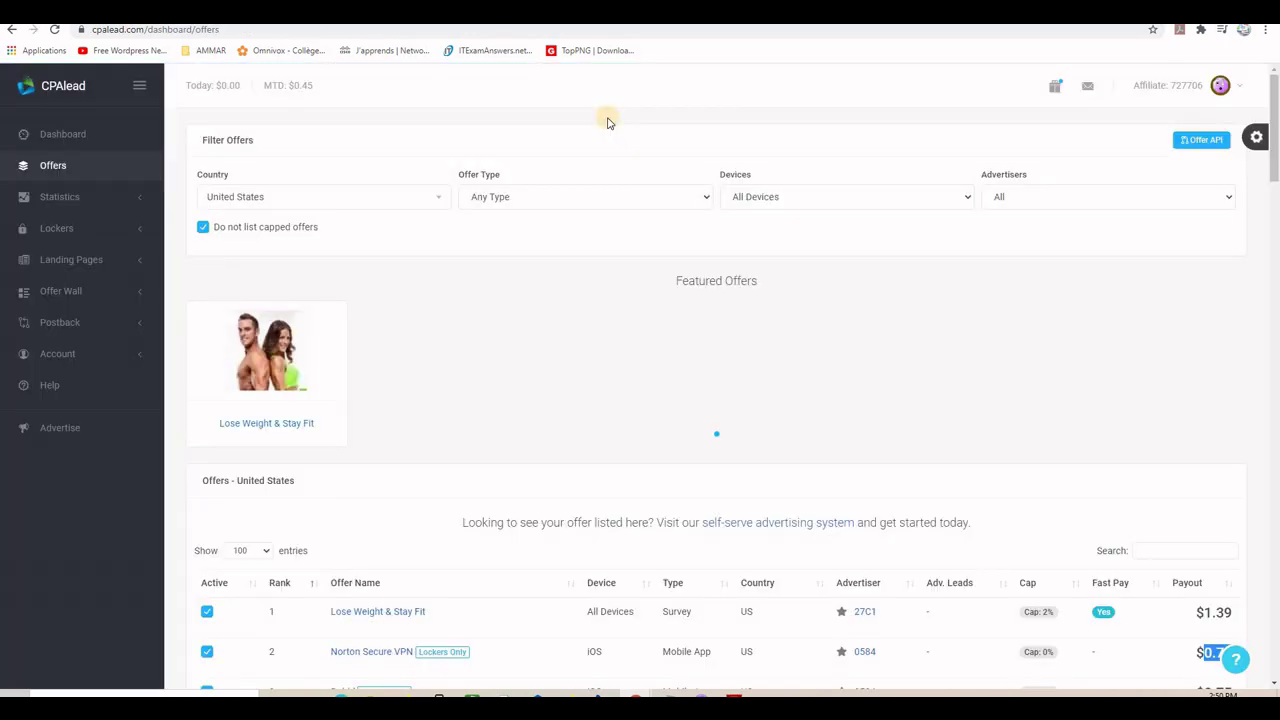
{"action": "scroll", "coordinate": [437, 409], "scroll_direction": "down", "scroll_amount": 4}
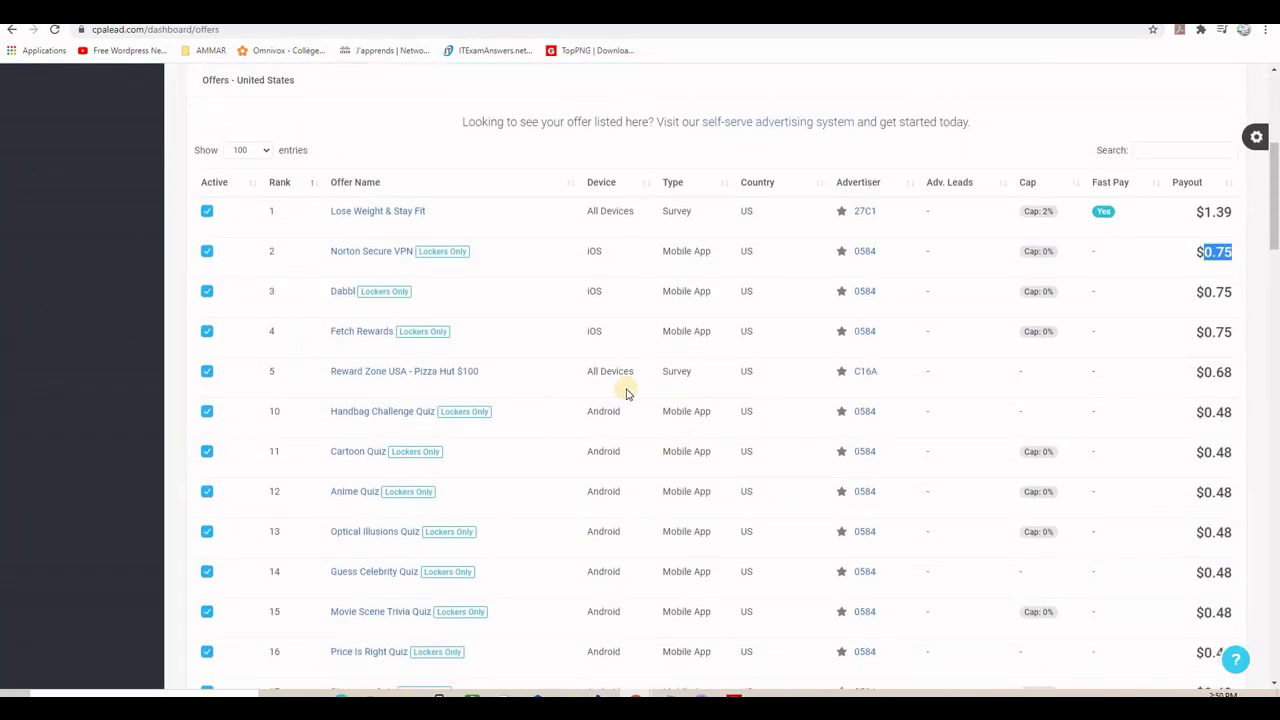
{"action": "scroll", "coordinate": [340, 320], "scroll_direction": "up", "scroll_amount": 4}
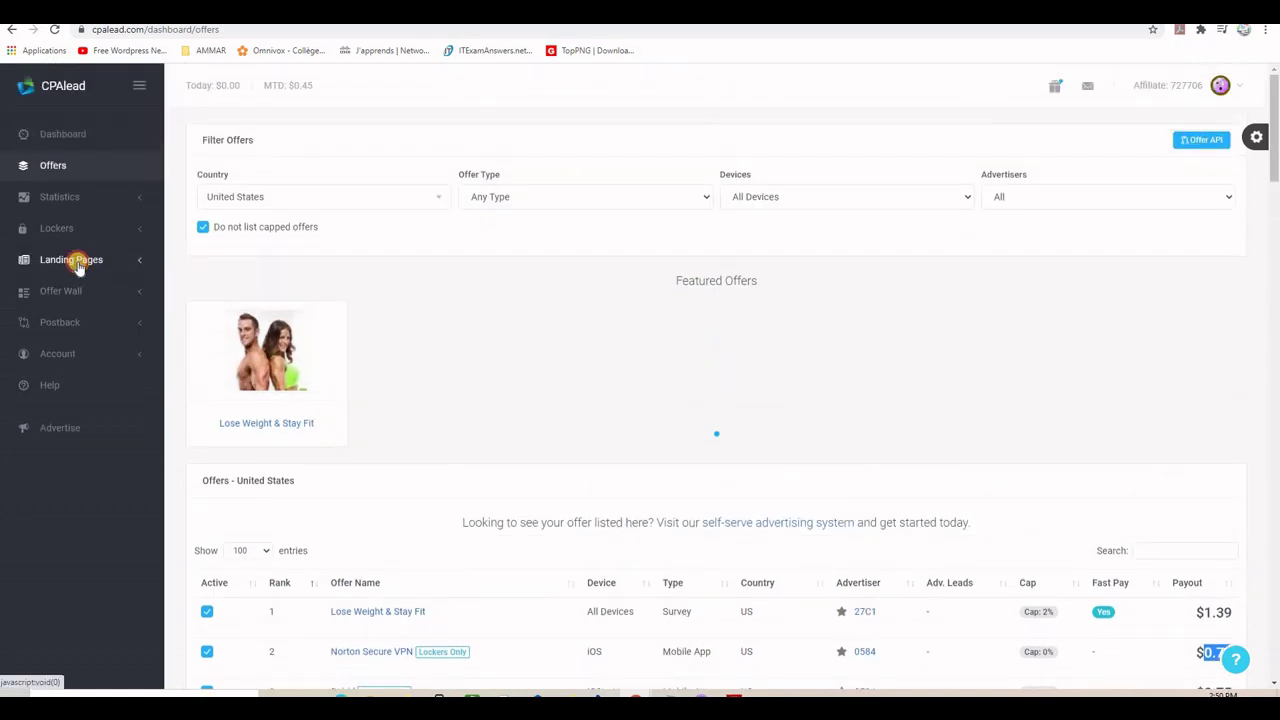
{"action": "left_click", "coordinate": [78, 262]}
{"action": "left_click", "coordinate": [77, 328]}
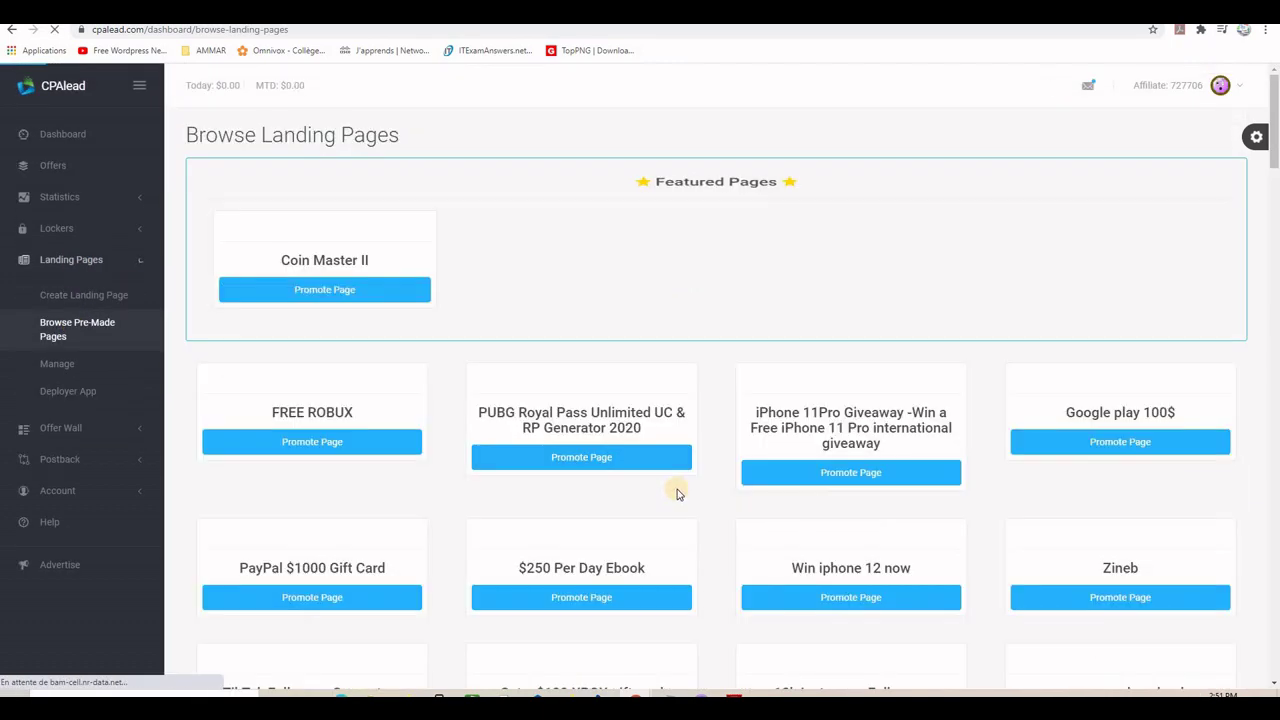
{"action": "scroll", "coordinate": [676, 493], "scroll_direction": "down", "scroll_amount": 7}
{"action": "scroll", "coordinate": [437, 423], "scroll_direction": "up", "scroll_amount": 6}
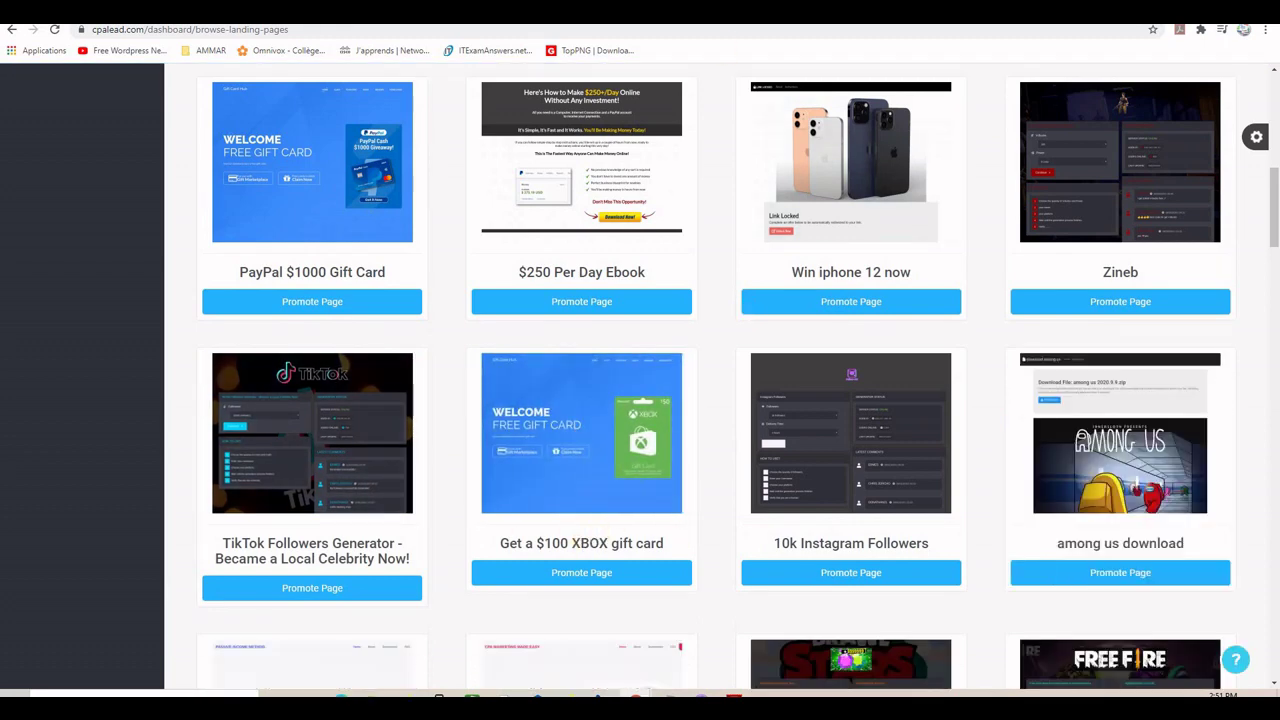
Switch to RapidWorkers and scan the available jobs for comparable sign-up and offer tasks with their payments.
{"action": "left_click", "coordinate": [668, 12]}
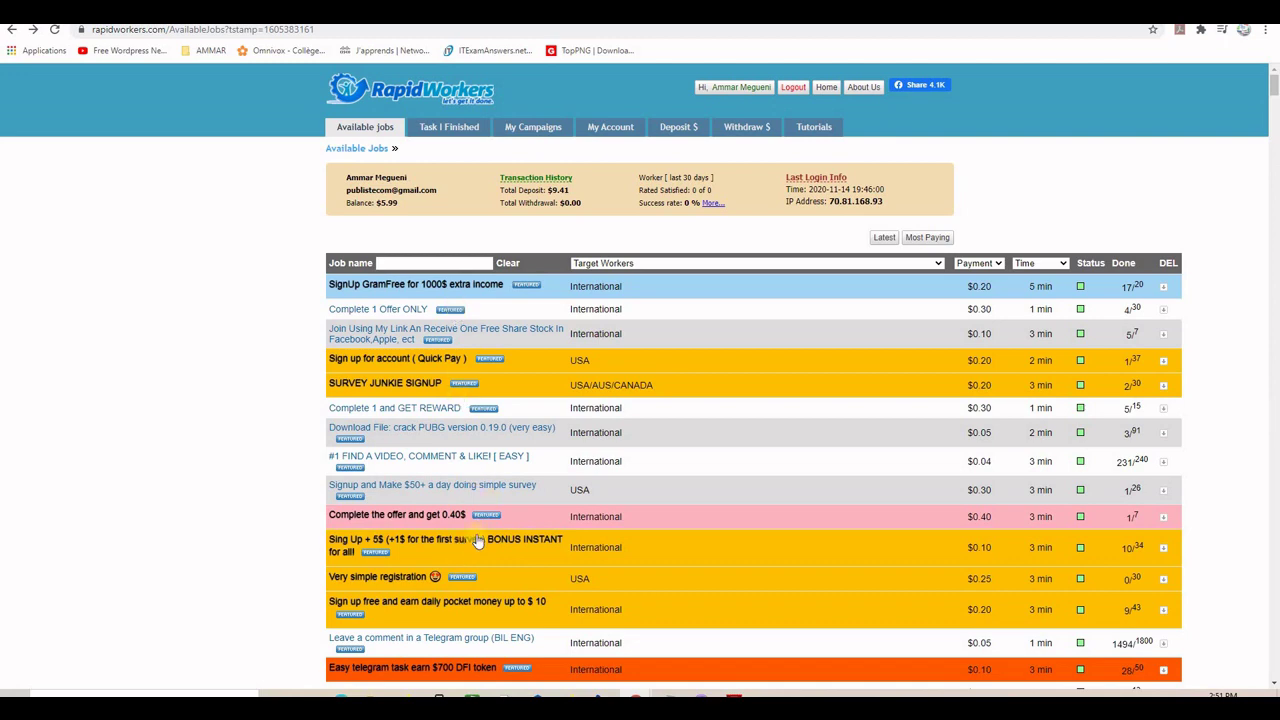
{"action": "scroll", "coordinate": [922, 390], "scroll_direction": "down", "scroll_amount": 3}
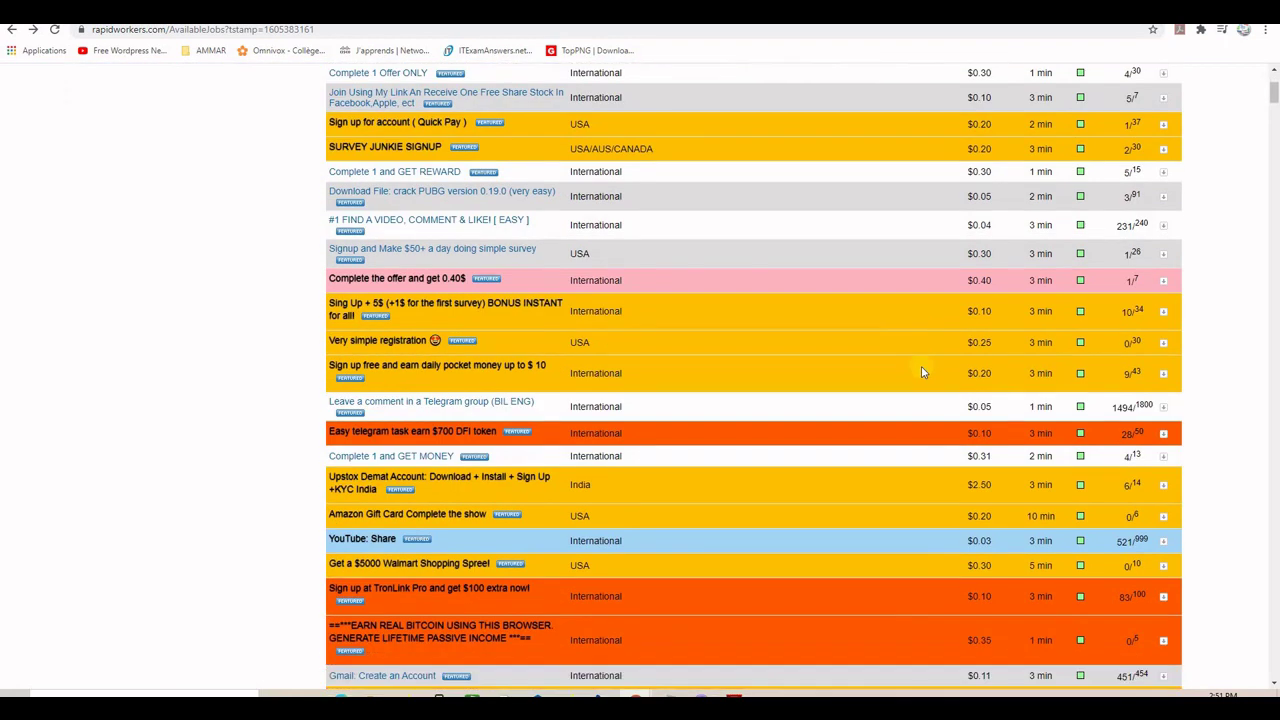
{"action": "scroll", "coordinate": [922, 373], "scroll_direction": "down", "scroll_amount": 5}
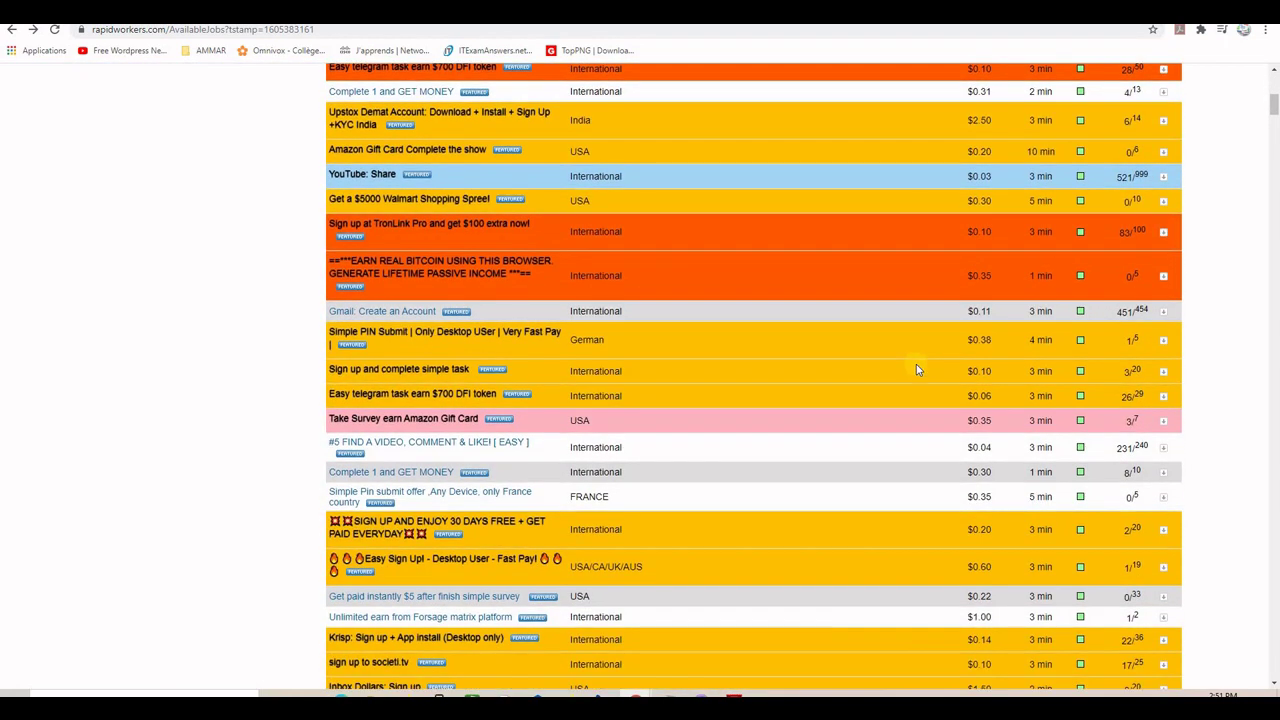
{"action": "scroll", "coordinate": [848, 415], "scroll_direction": "up", "scroll_amount": 8}
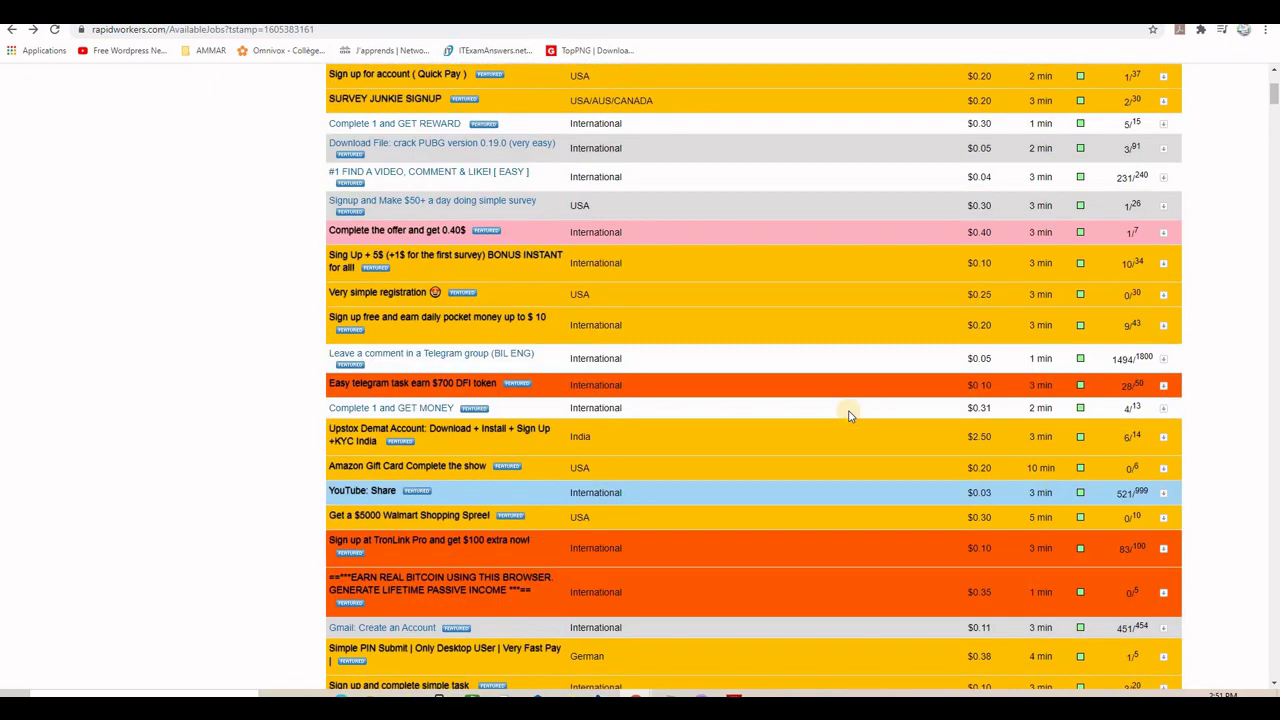